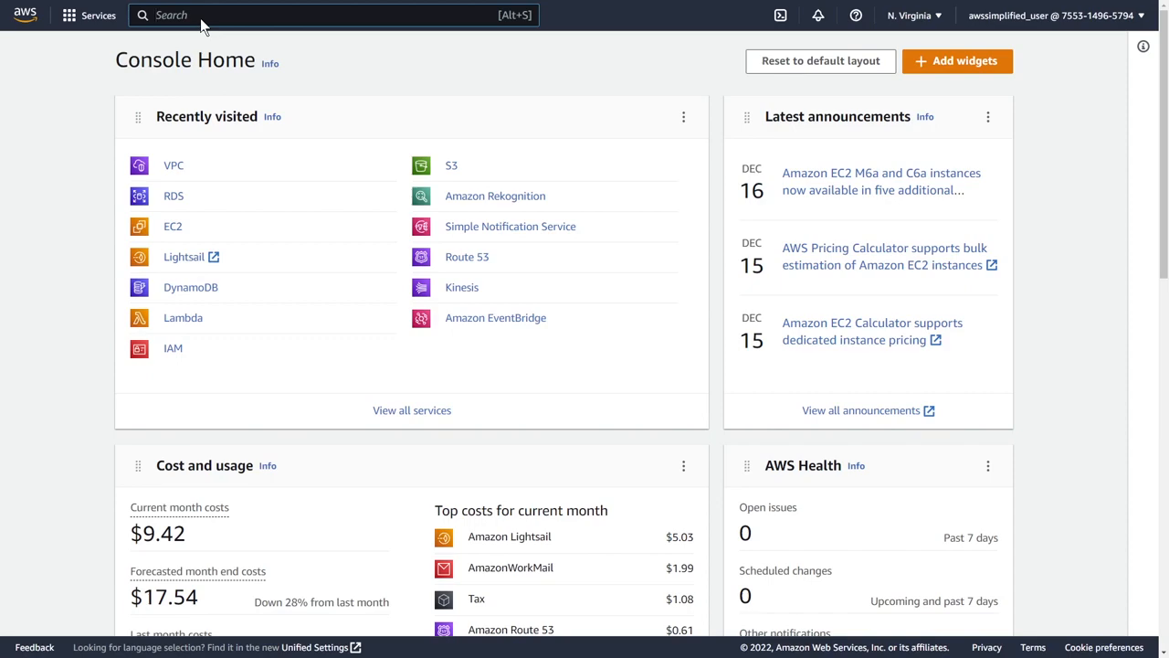
Open the VPC service and view the lists of existing VPCs and their subnets.
{"action": "left_click", "coordinate": [201, 18]}
{"action": "type", "text": "vpc"}
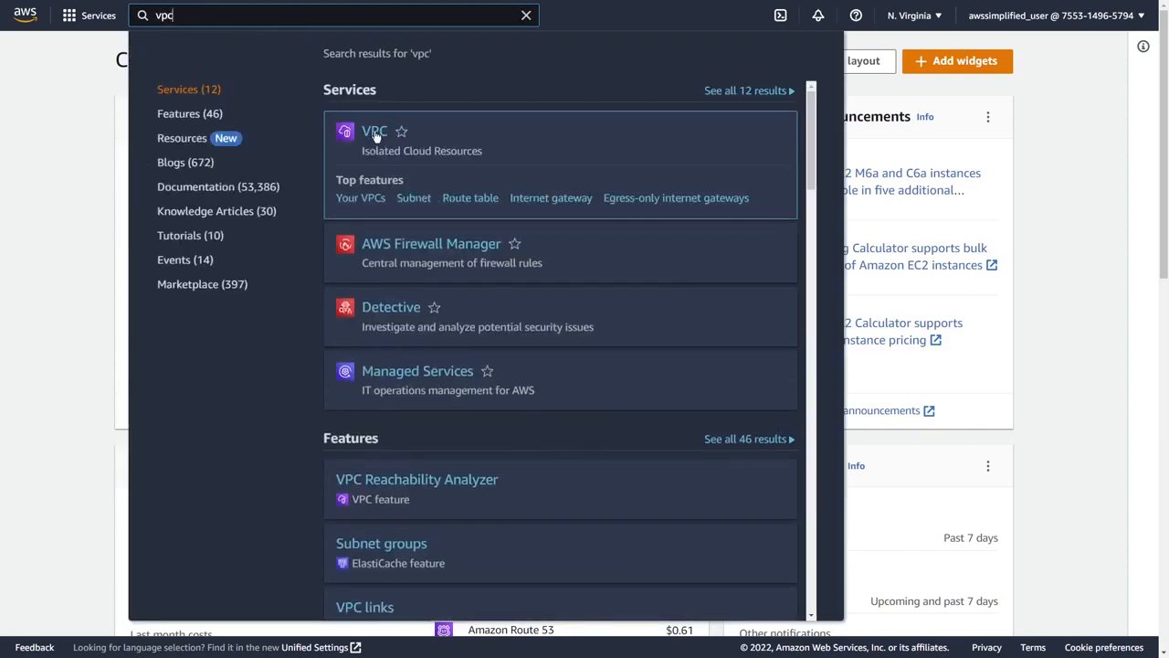
{"action": "left_click", "coordinate": [375, 133]}
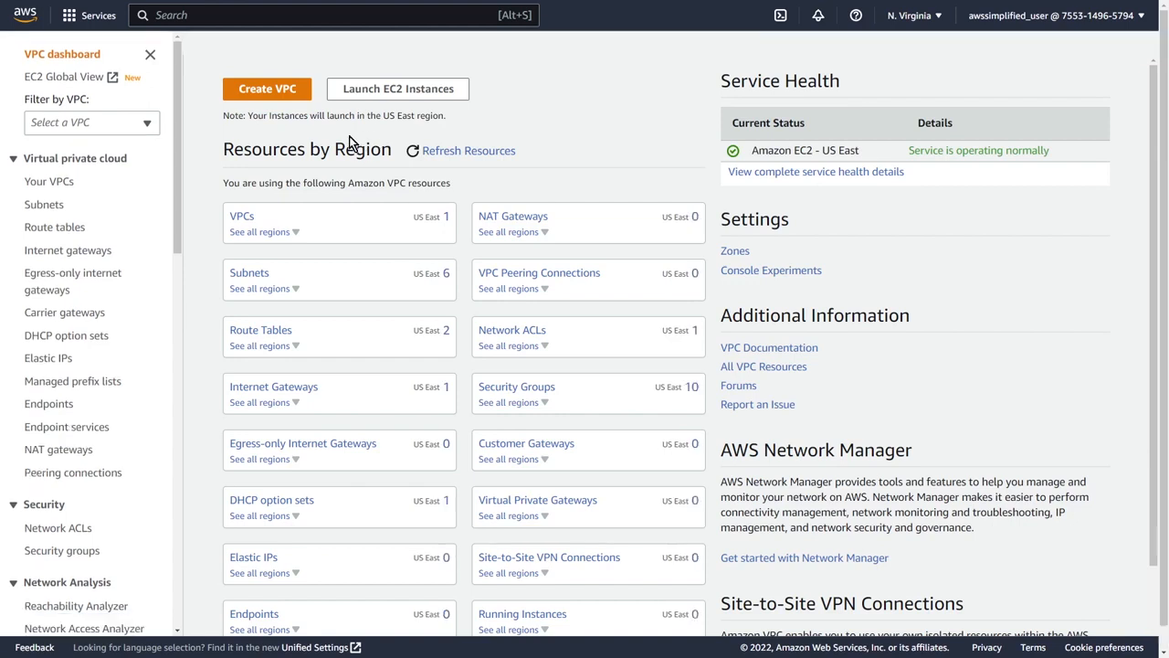
{"action": "left_click", "coordinate": [43, 187]}
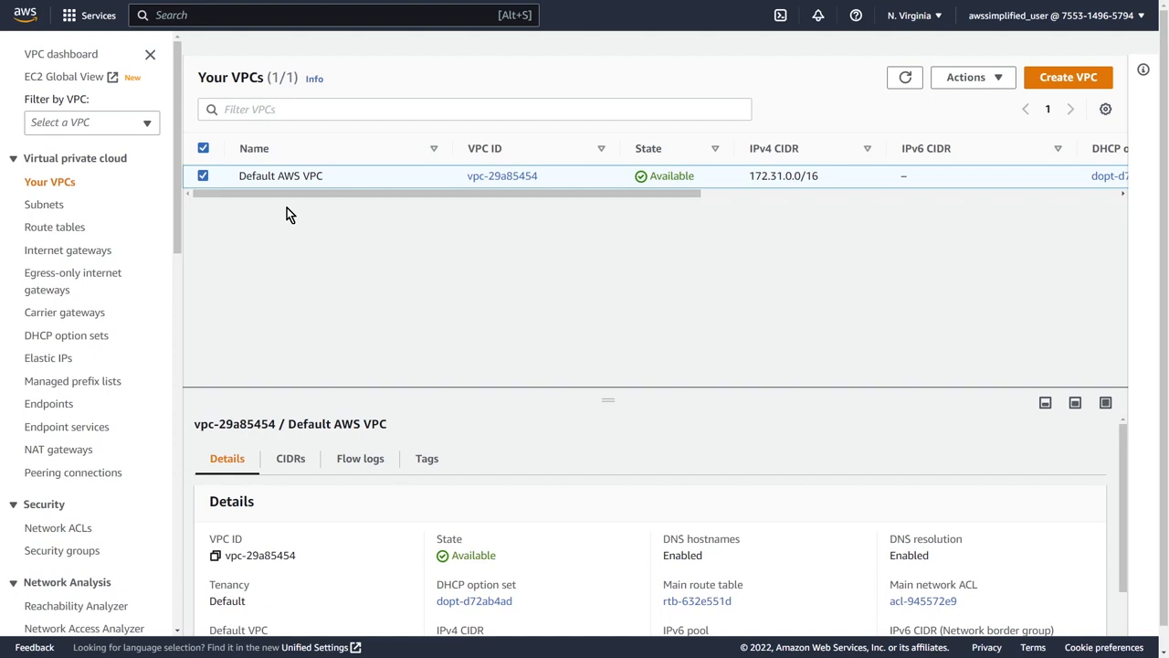
{"action": "left_click", "coordinate": [46, 204]}
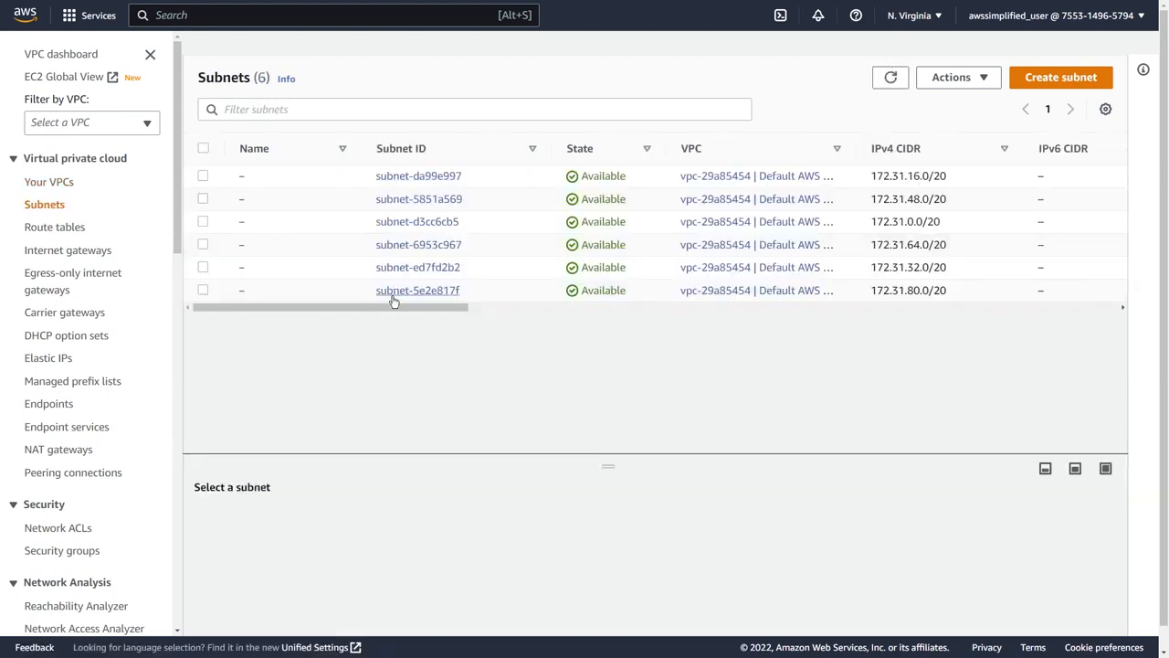
{"action": "left_click", "coordinate": [50, 182]}
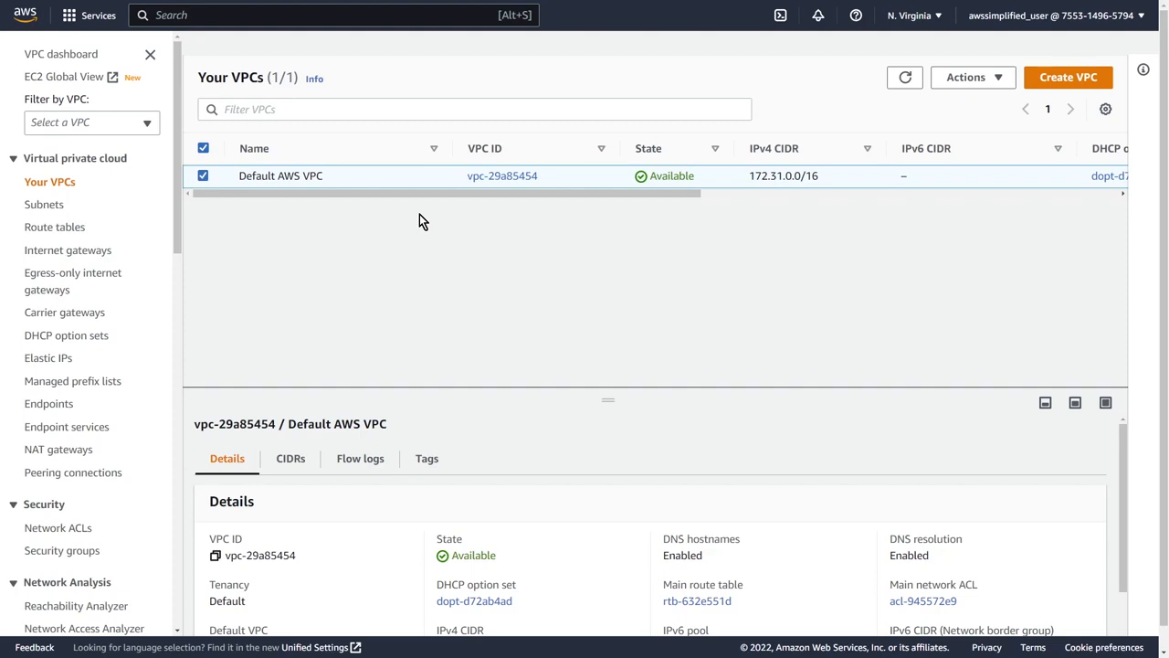
Start creating a new VPC with the "VPC and more" option as the resources to create.
{"action": "left_click", "coordinate": [1069, 79]}
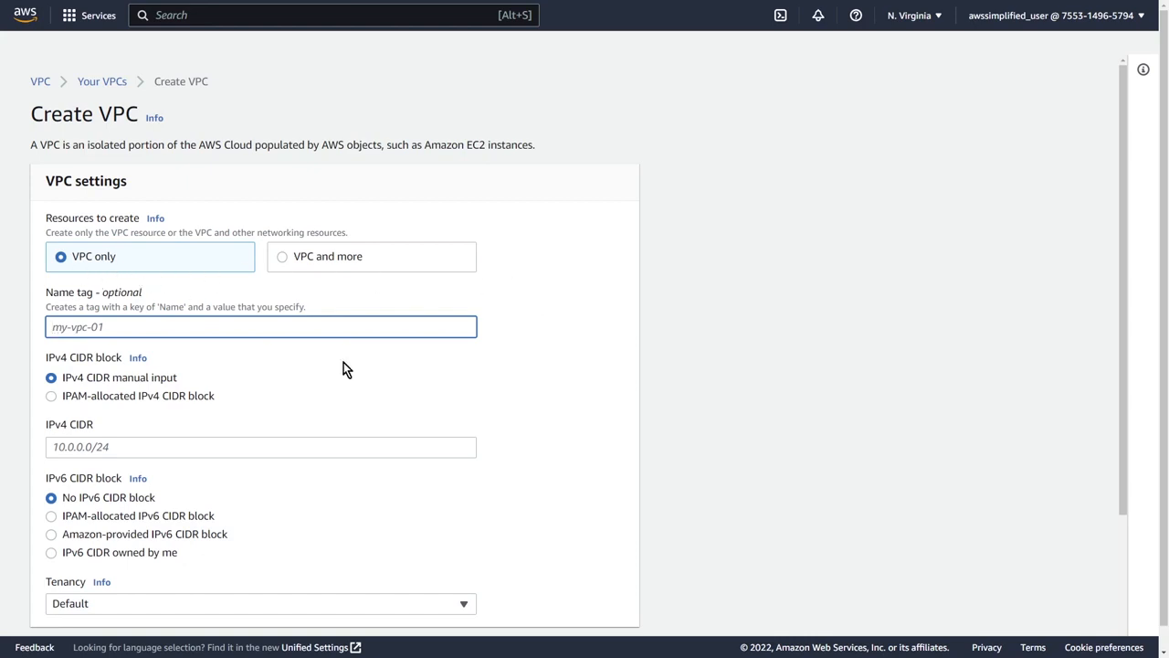
{"action": "scroll", "coordinate": [343, 366], "scroll_direction": "down", "scroll_amount": 2}
{"action": "scroll", "coordinate": [343, 362], "scroll_direction": "up", "scroll_amount": 2}
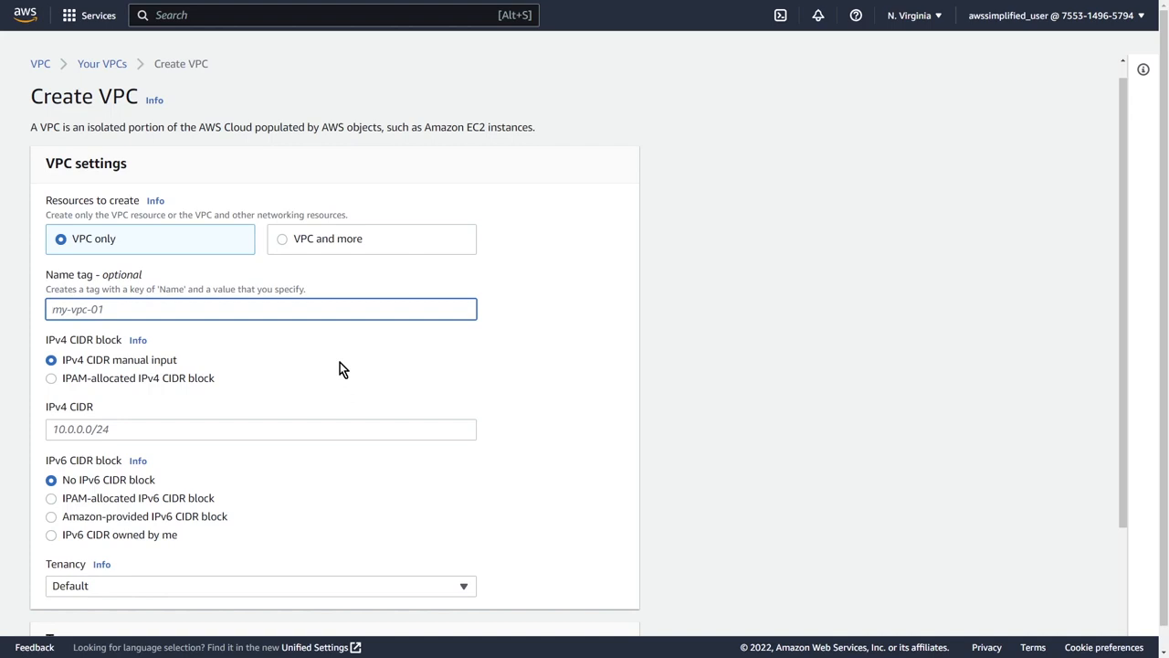
{"action": "left_click", "coordinate": [284, 241]}
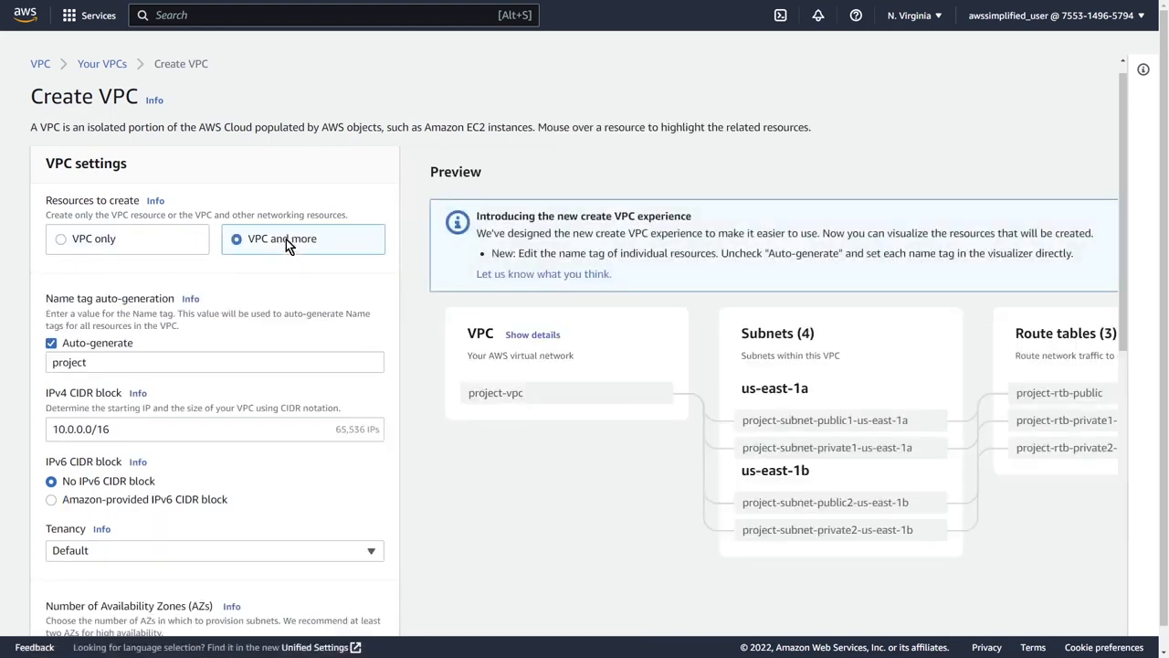
Set the auto-generated name tag of the new VPC to my-vpc.
{"action": "key", "text": "ctrl+minus"}
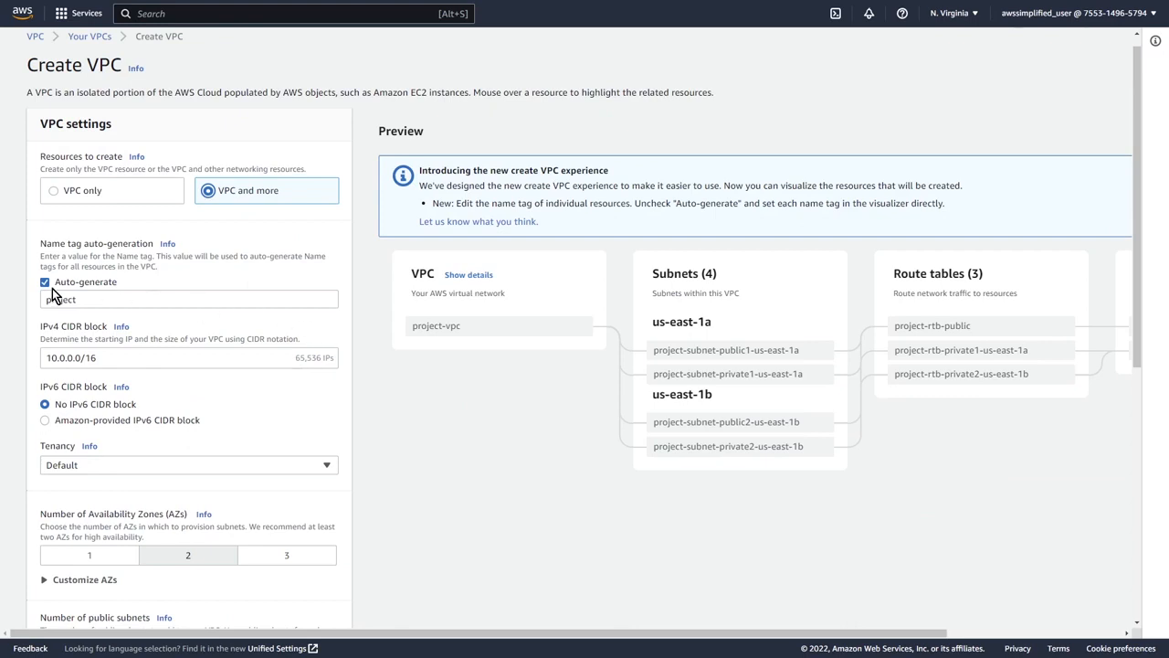
{"action": "left_click_drag", "start_coordinate": [82, 305], "coordinate": [26, 307]}
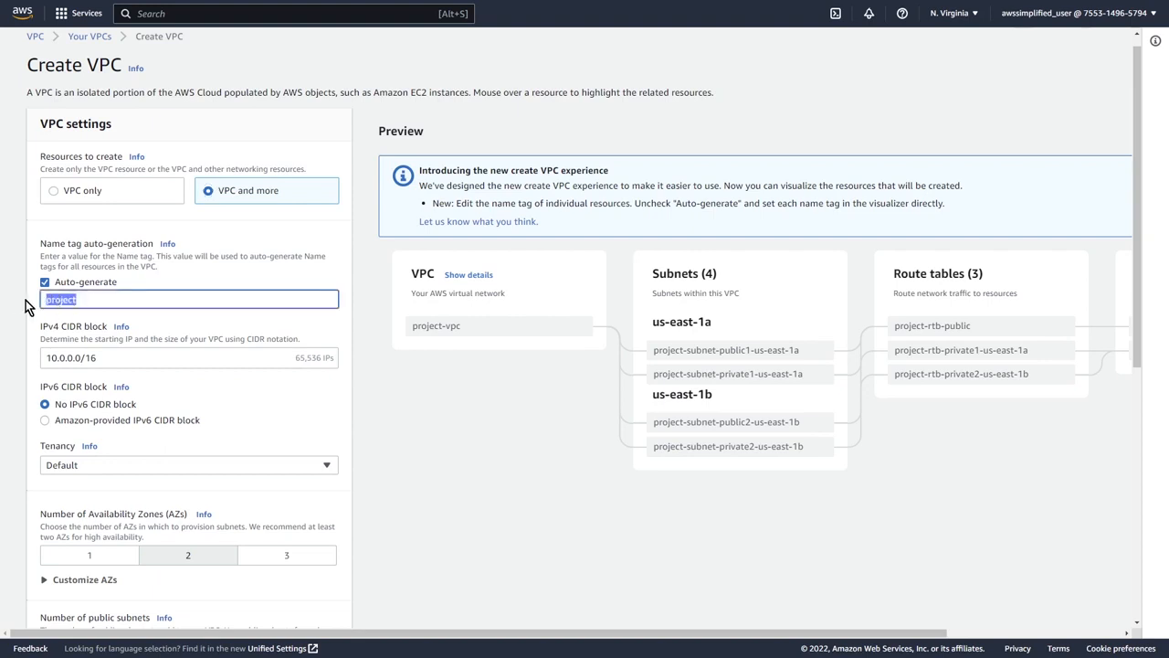
{"action": "type", "text": "my-vpc"}
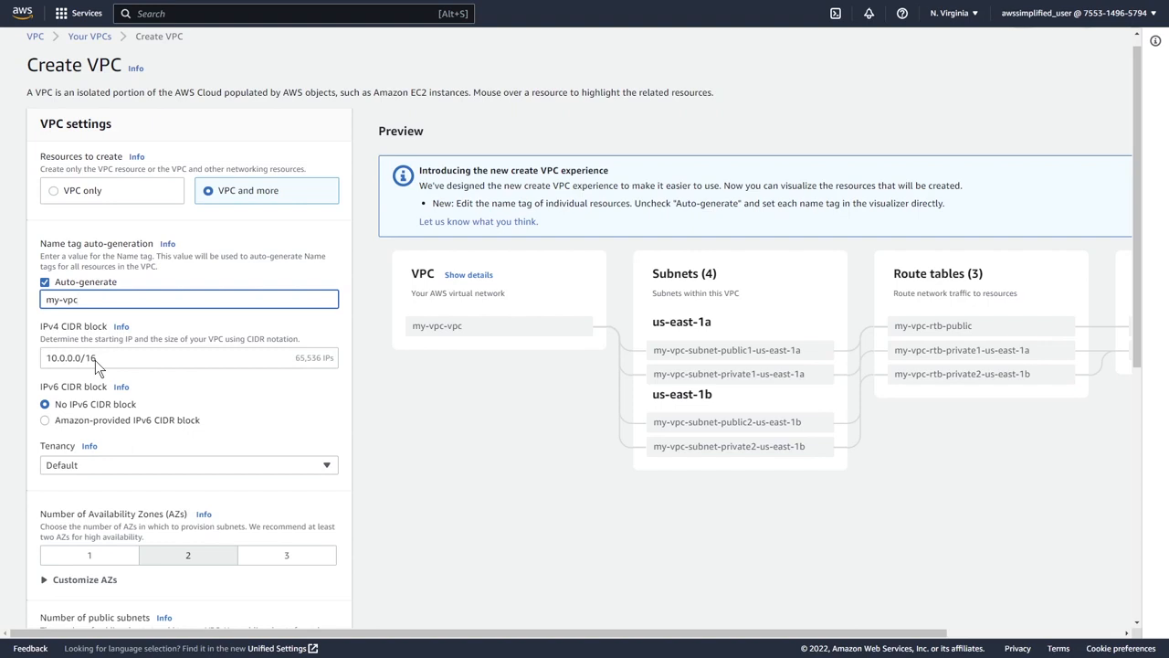
Set the new VPC's IPv4 CIDR block to 15.0.0.0/16.
{"action": "left_click_drag", "start_coordinate": [66, 361], "coordinate": [79, 370]}
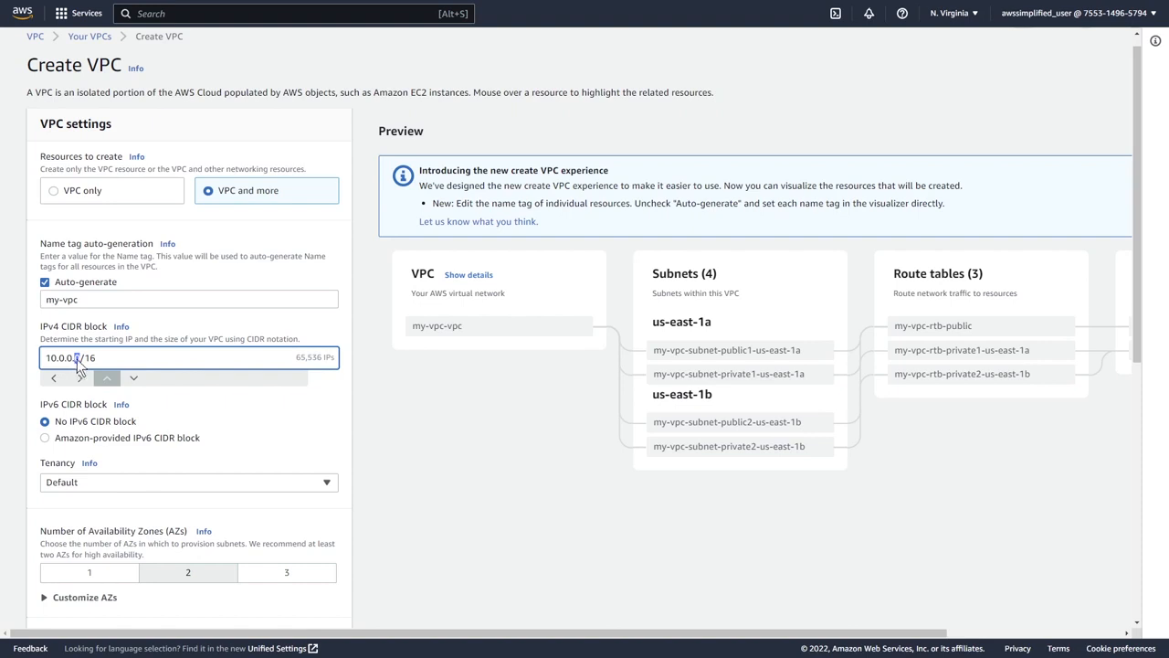
{"action": "left_click", "coordinate": [79, 359]}
{"action": "left_click", "coordinate": [103, 359]}
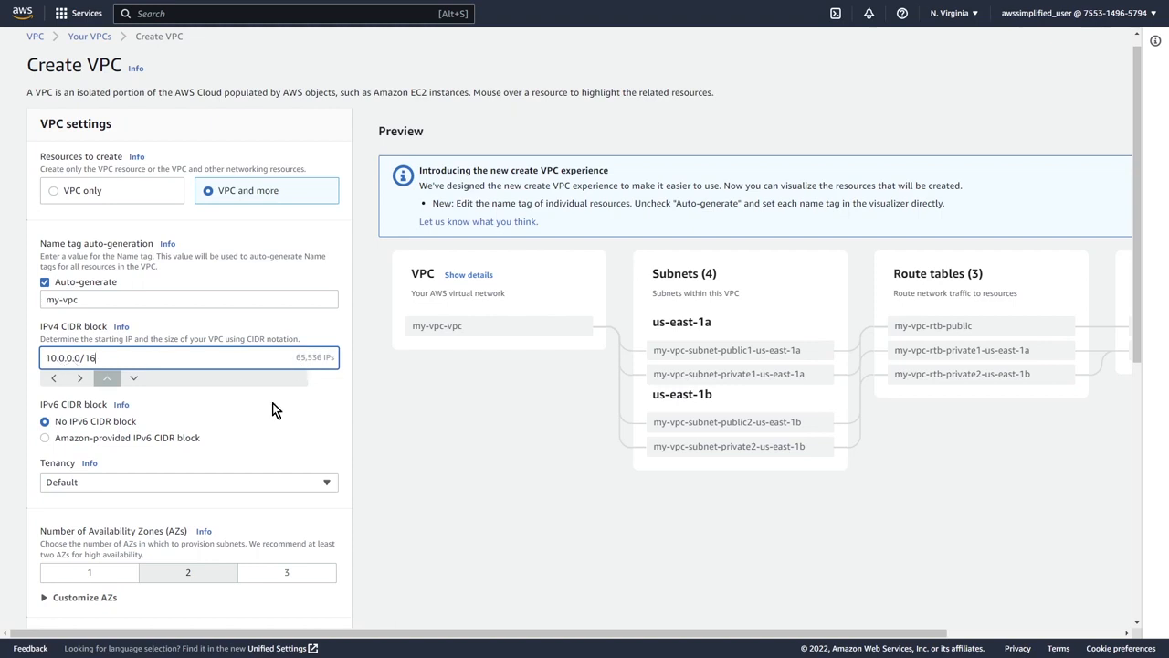
{"action": "left_click", "coordinate": [58, 361]}
{"action": "key", "text": "BackSpace"}
{"action": "type", "text": "1"}
{"action": "key", "text": "BackSpace"}
{"action": "type", "text": "00"}
{"action": "key", "text": "BackSpace"}
{"action": "key", "text": "BackSpace"}
{"action": "type", "text": "5"}
{"action": "left_click", "coordinate": [360, 432]}
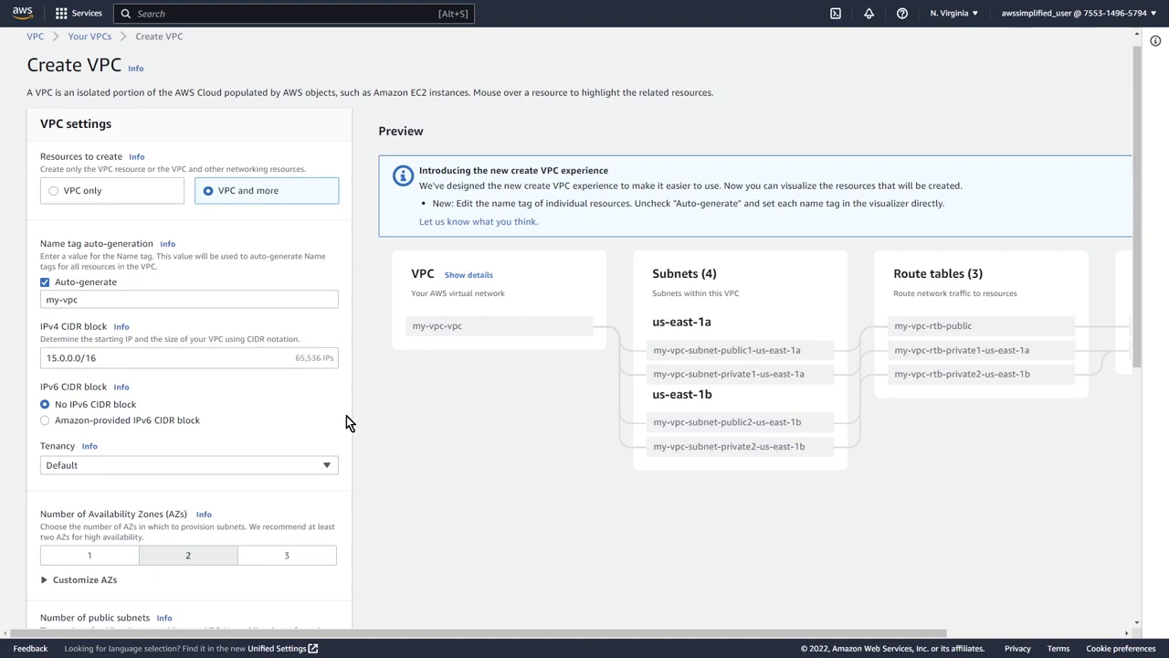
Check the tenancy options for the VPC and choose Default.
{"action": "scroll", "coordinate": [346, 416], "scroll_direction": "down", "scroll_amount": 1}
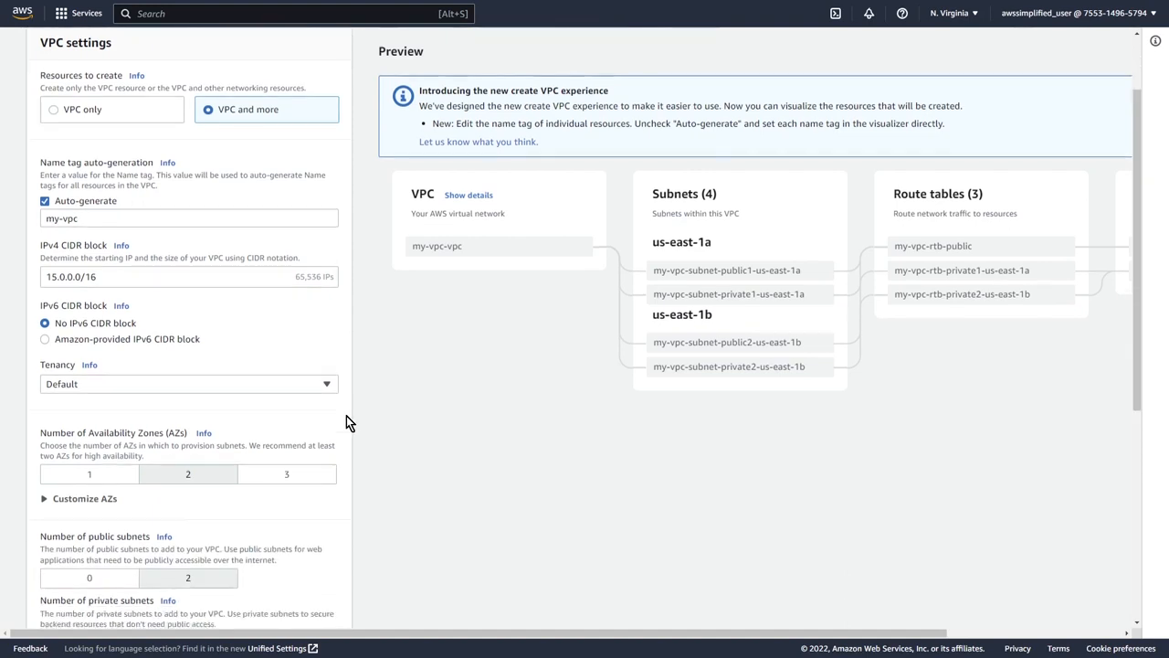
{"action": "left_click", "coordinate": [104, 384]}
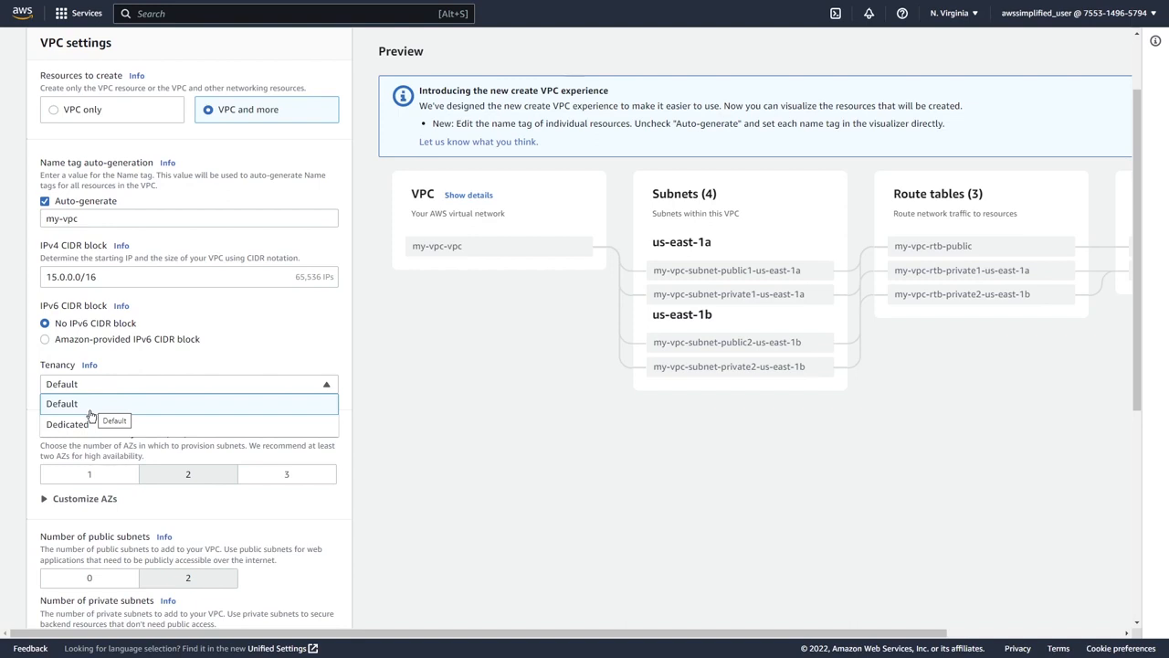
{"action": "left_click", "coordinate": [91, 406]}
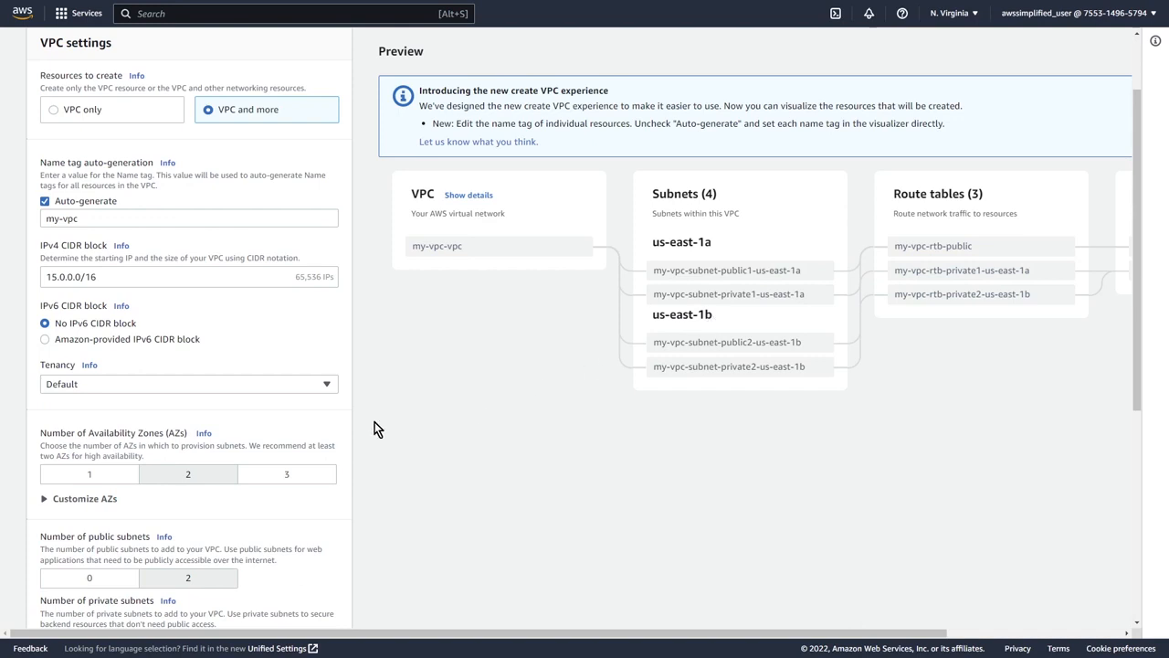
Try one and three Availability Zones to compare the resource preview, and set the number back to 2.
{"action": "left_click", "coordinate": [107, 477]}
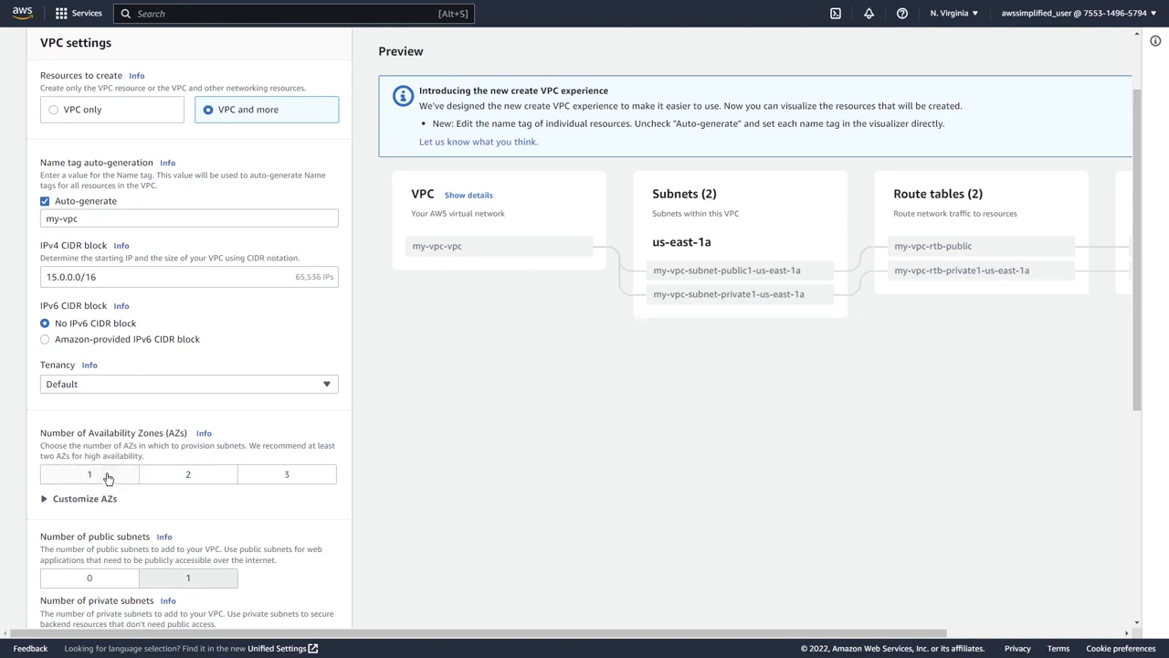
{"action": "left_click", "coordinate": [287, 475]}
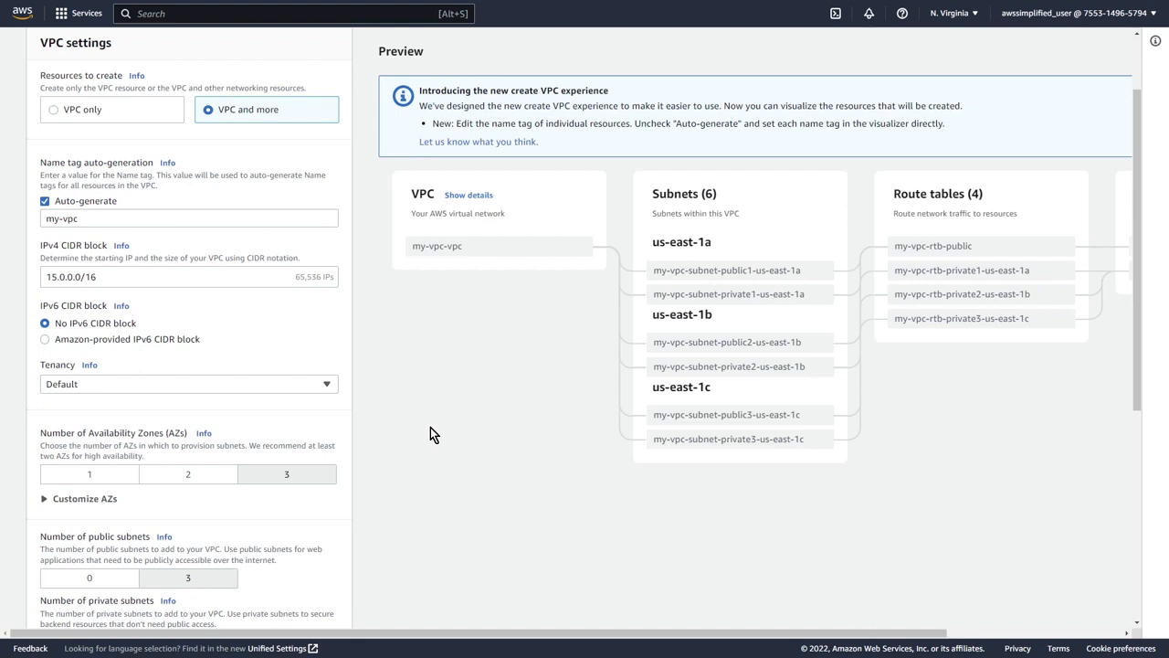
{"action": "left_click", "coordinate": [209, 483]}
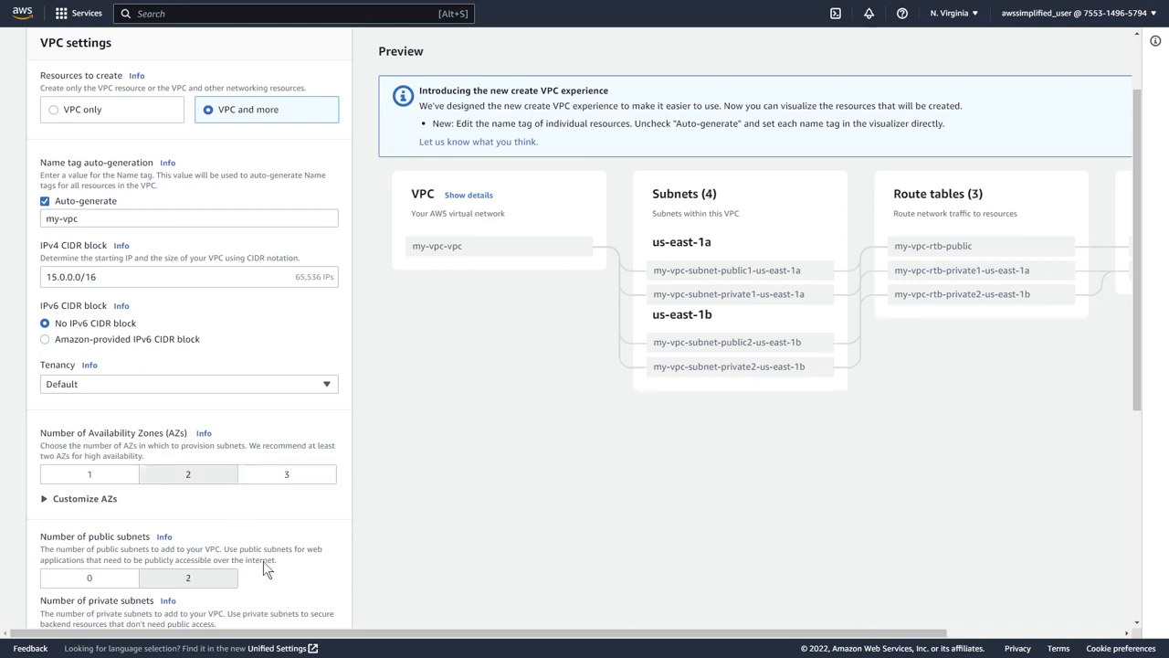
{"action": "scroll", "coordinate": [263, 566], "scroll_direction": "down", "scroll_amount": 2}
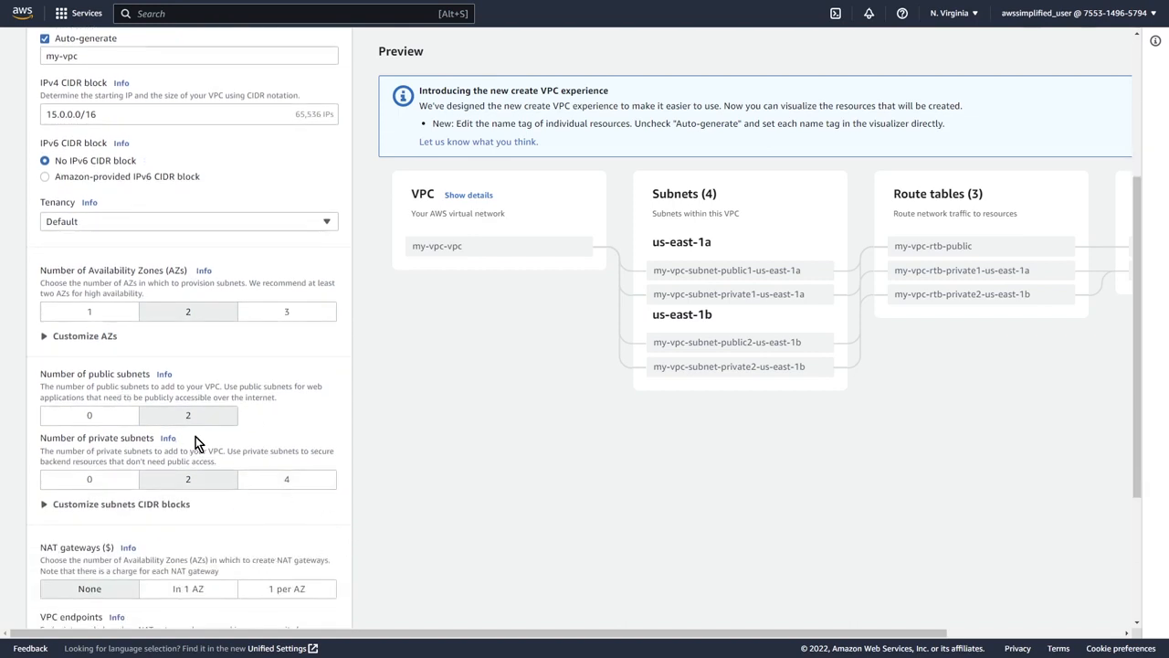
{"action": "left_click", "coordinate": [289, 315]}
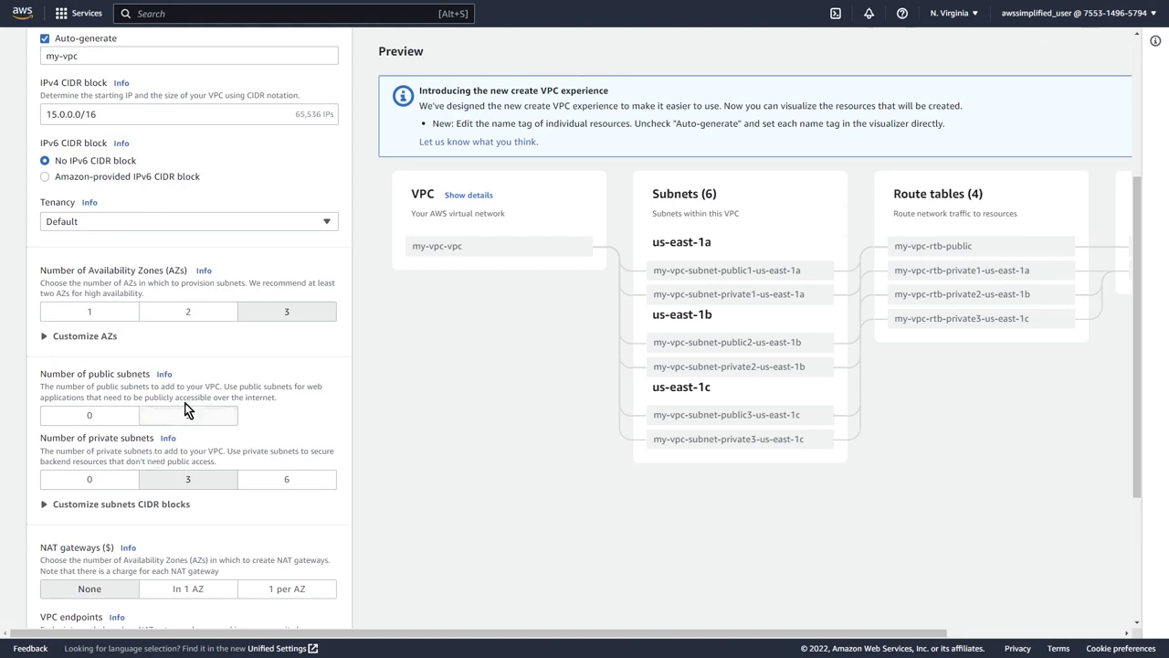
{"action": "left_click", "coordinate": [192, 319]}
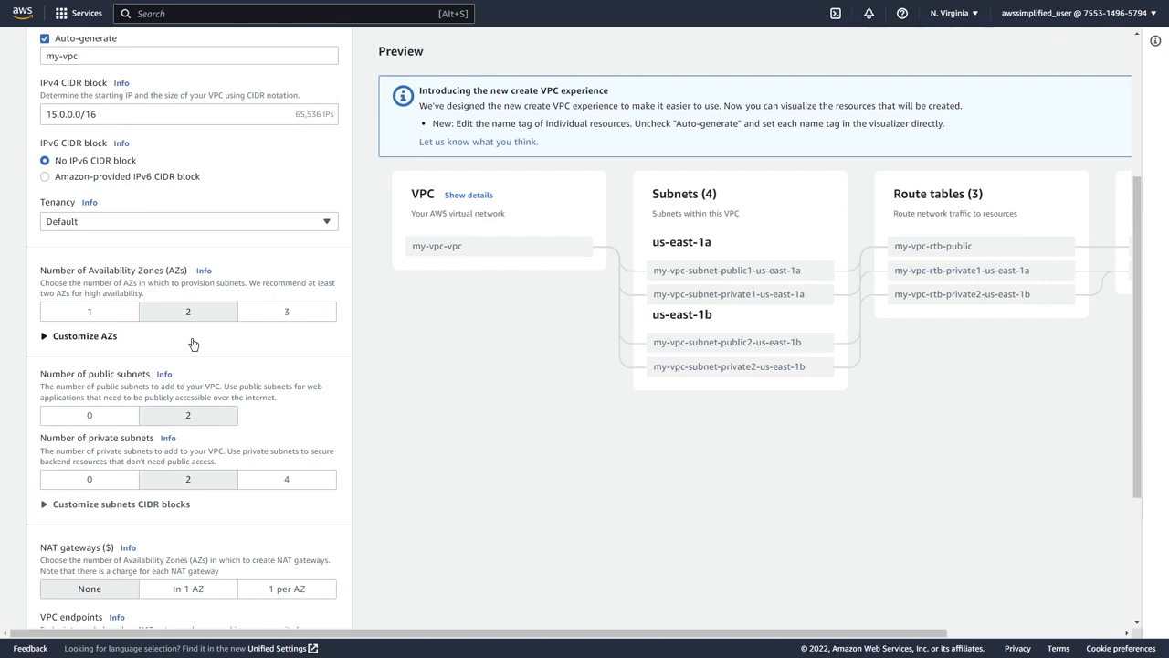
Expand the Availability Zone customization, choose us-east-1a as the first zone, and collapse the section.
{"action": "left_click", "coordinate": [87, 335]}
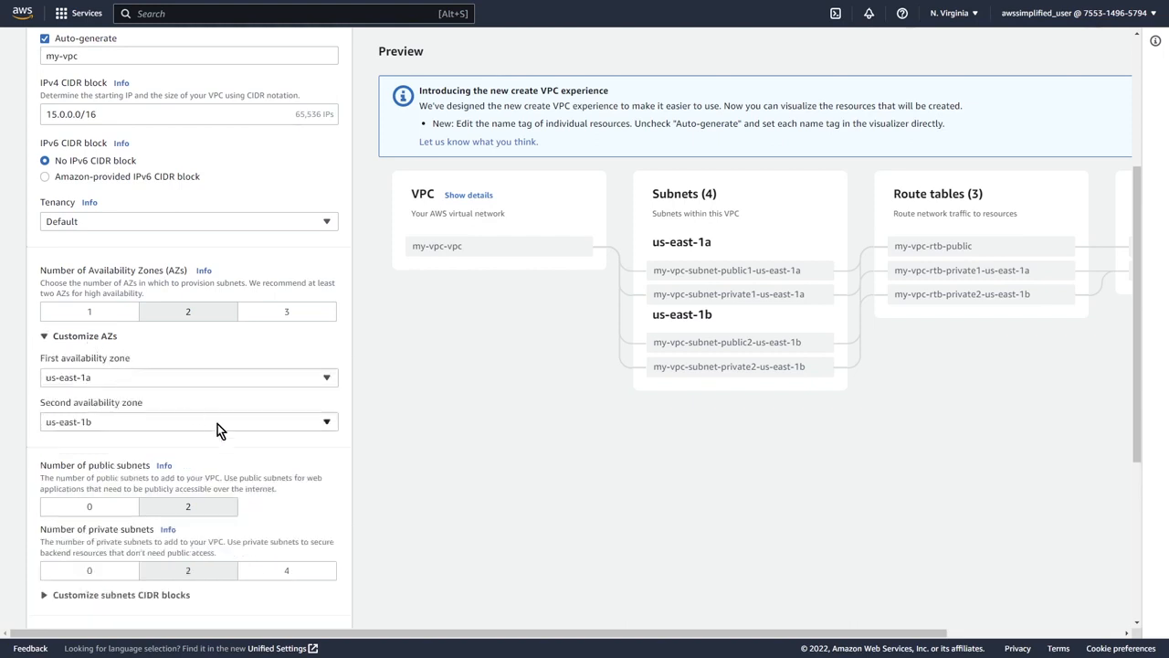
{"action": "left_click", "coordinate": [164, 382]}
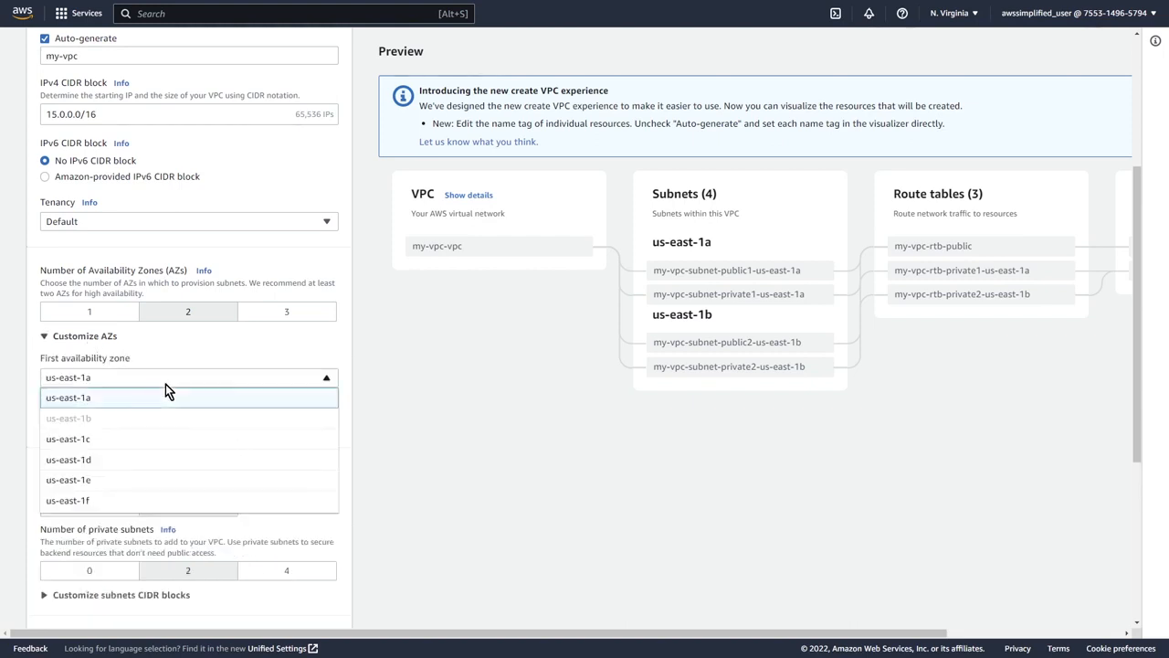
{"action": "left_click", "coordinate": [116, 400]}
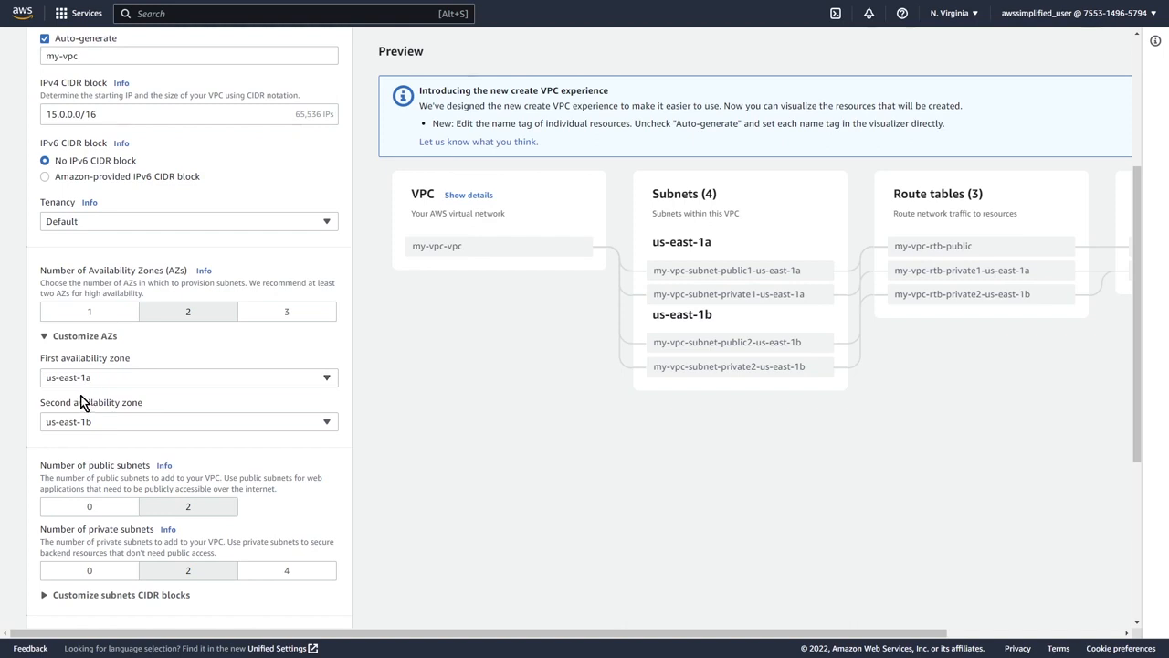
{"action": "left_click", "coordinate": [77, 336]}
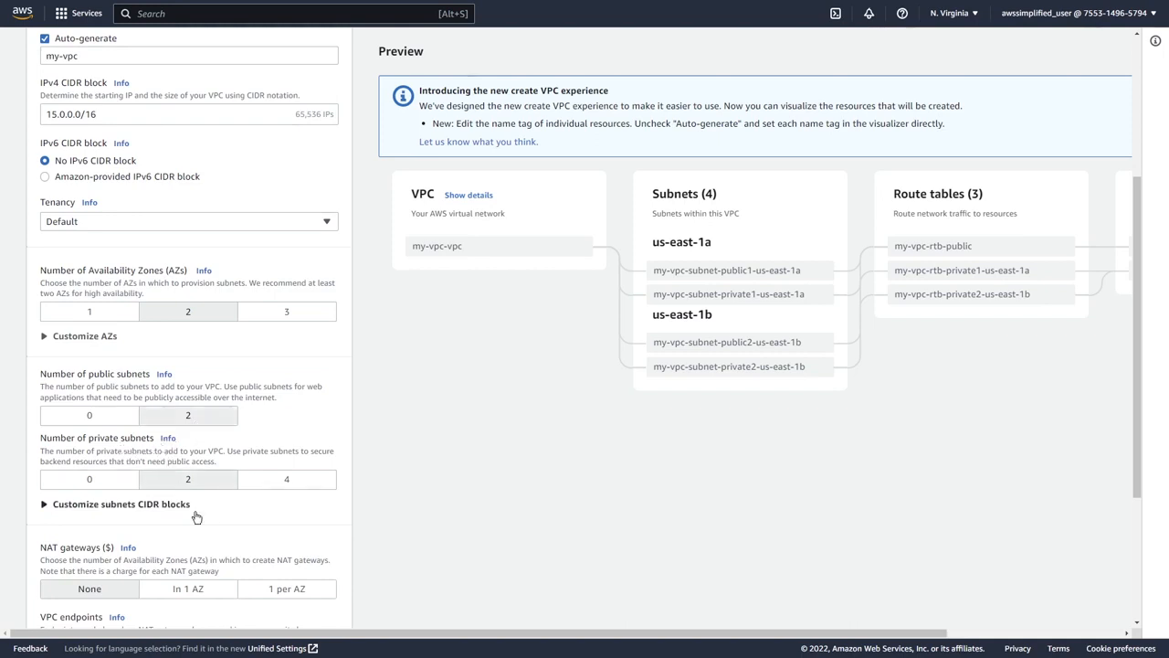
Expand the subnet CIDR block customization and examine the public and private subnet ranges against the VPC's IPv4 CIDR block.
{"action": "scroll", "coordinate": [196, 514], "scroll_direction": "down", "scroll_amount": 2}
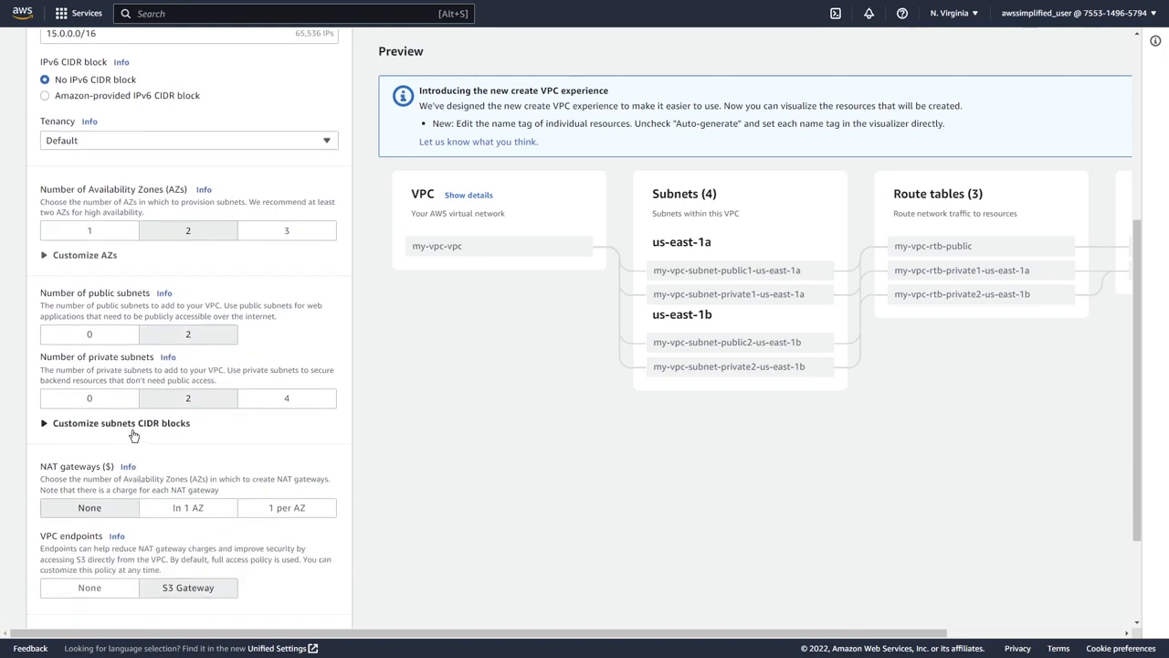
{"action": "left_click", "coordinate": [128, 424]}
{"action": "scroll", "coordinate": [217, 537], "scroll_direction": "down", "scroll_amount": 2}
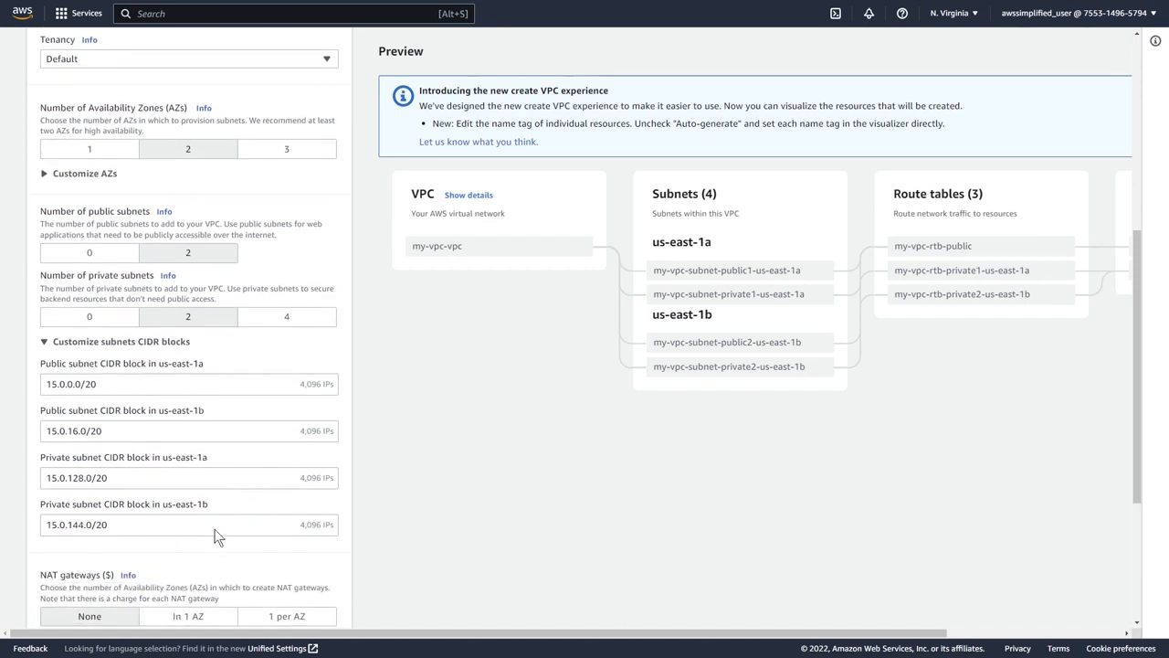
{"action": "double_click", "coordinate": [92, 387]}
{"action": "scroll", "coordinate": [376, 525], "scroll_direction": "up", "scroll_amount": 3}
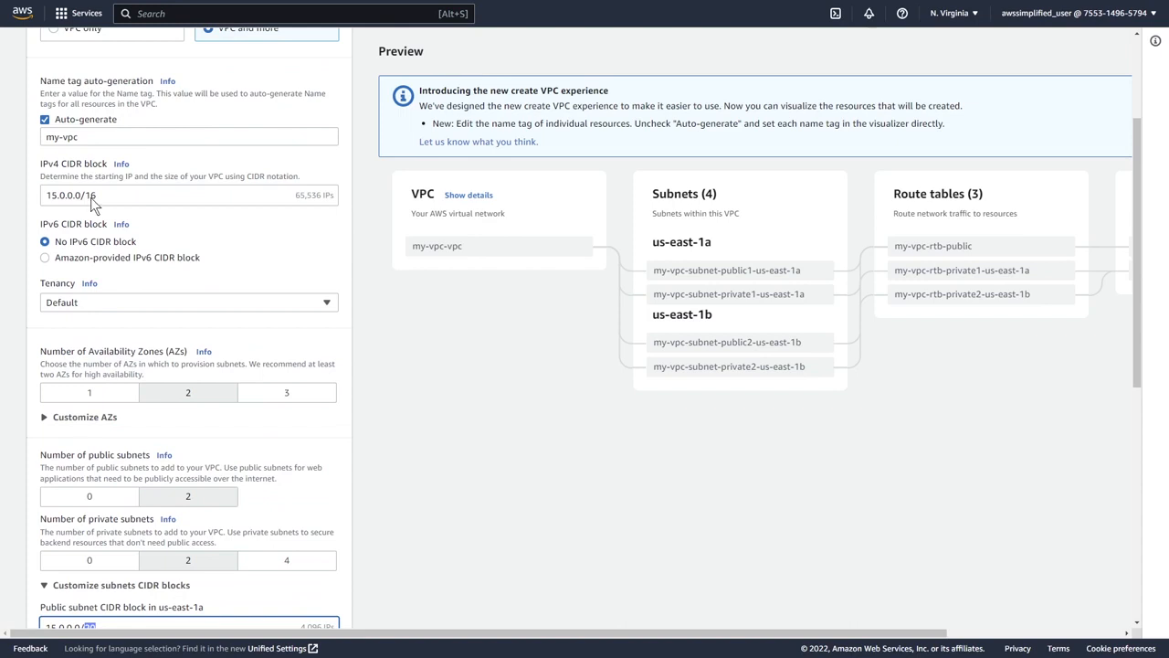
{"action": "scroll", "coordinate": [164, 411], "scroll_direction": "down", "scroll_amount": 2}
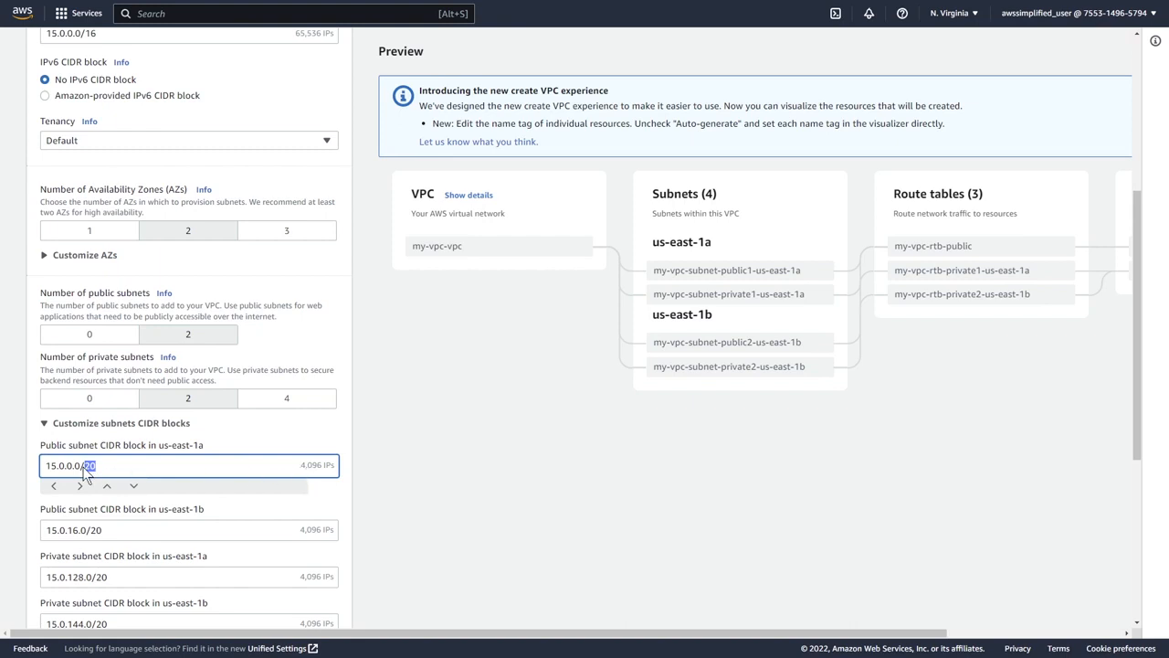
{"action": "scroll", "coordinate": [160, 491], "scroll_direction": "down", "scroll_amount": 1}
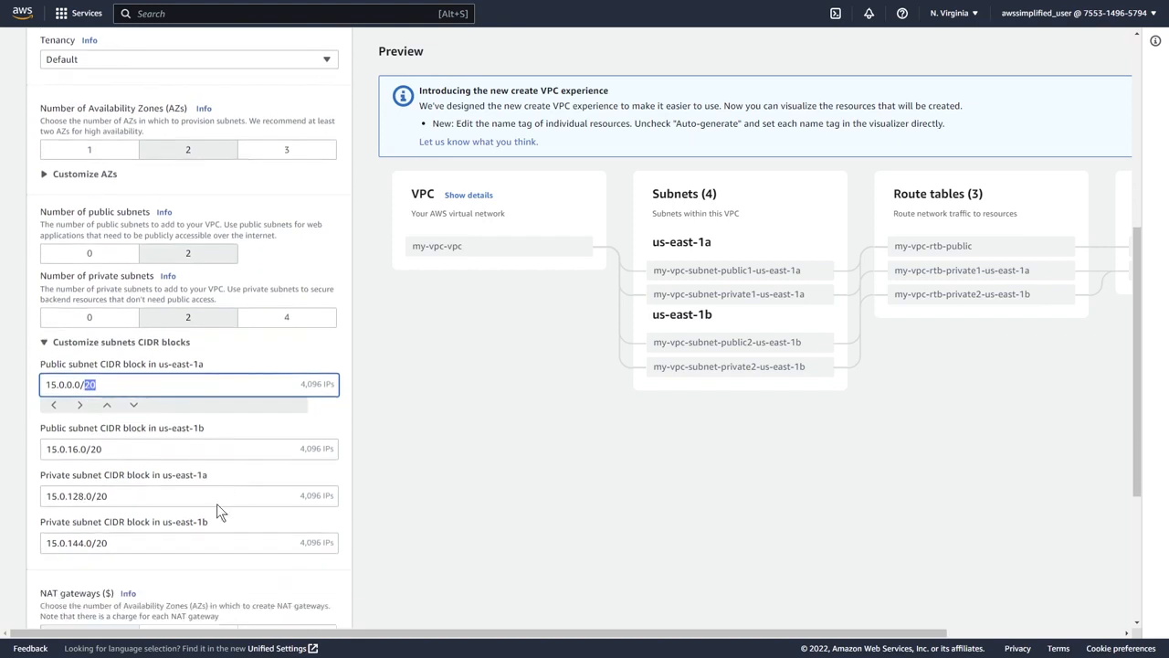
{"action": "double_click", "coordinate": [70, 386]}
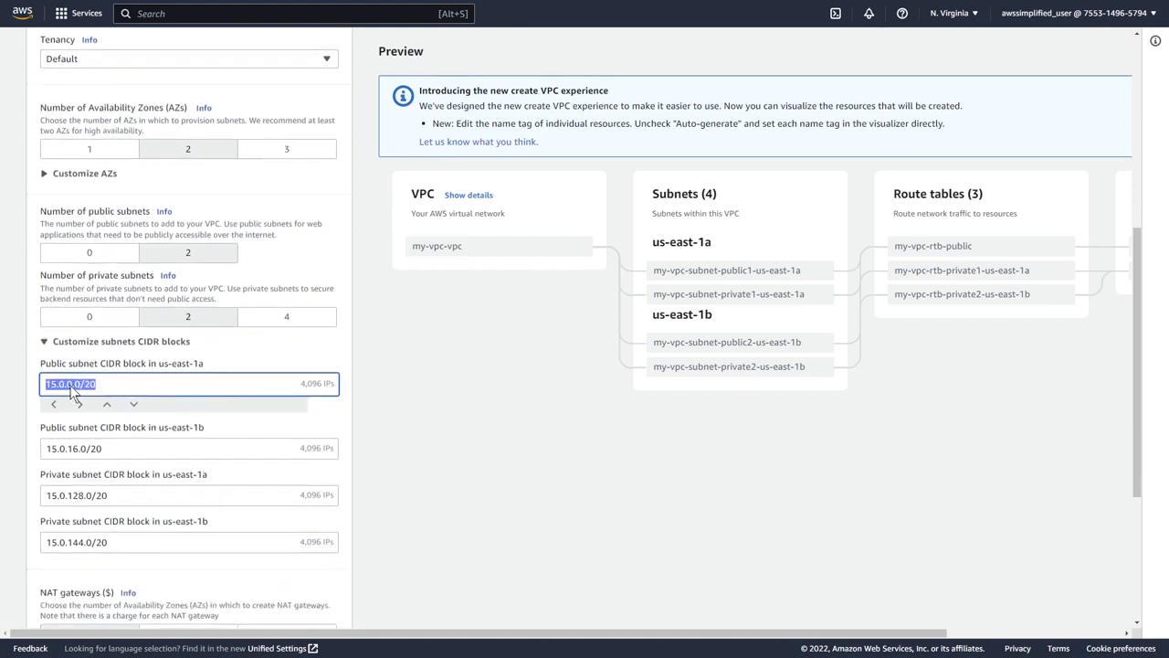
{"action": "left_click", "coordinate": [78, 386]}
{"action": "key", "text": "shift+Left"}
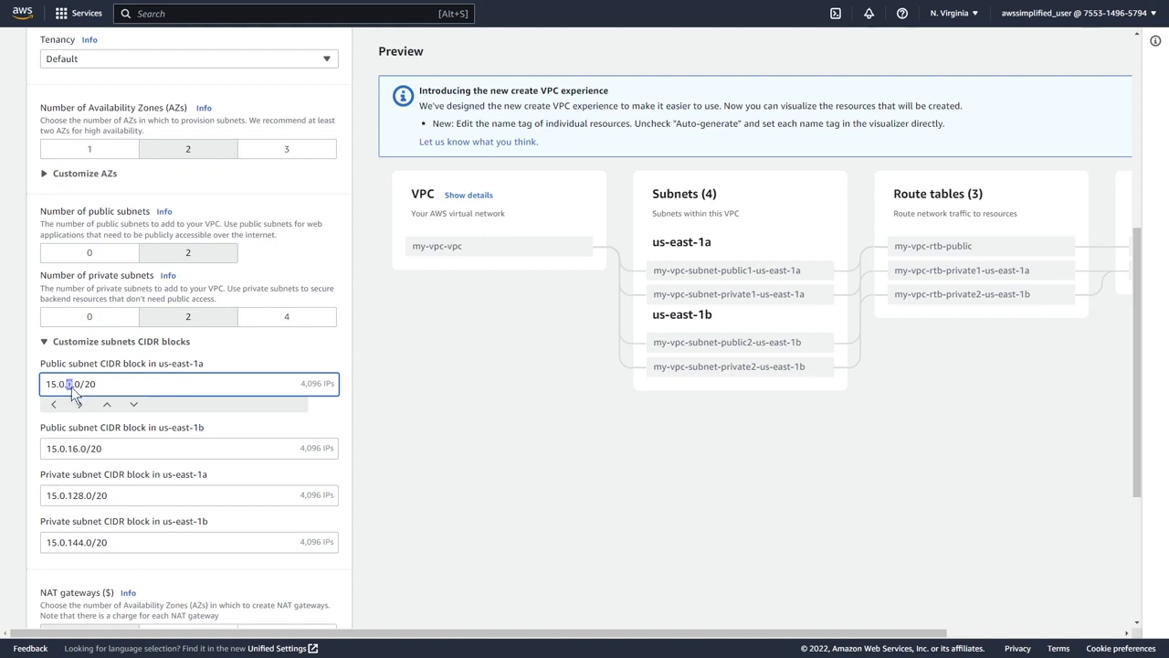
{"action": "left_click", "coordinate": [76, 386]}
{"action": "key", "text": "shift+Right"}
{"action": "left_click", "coordinate": [84, 434]}
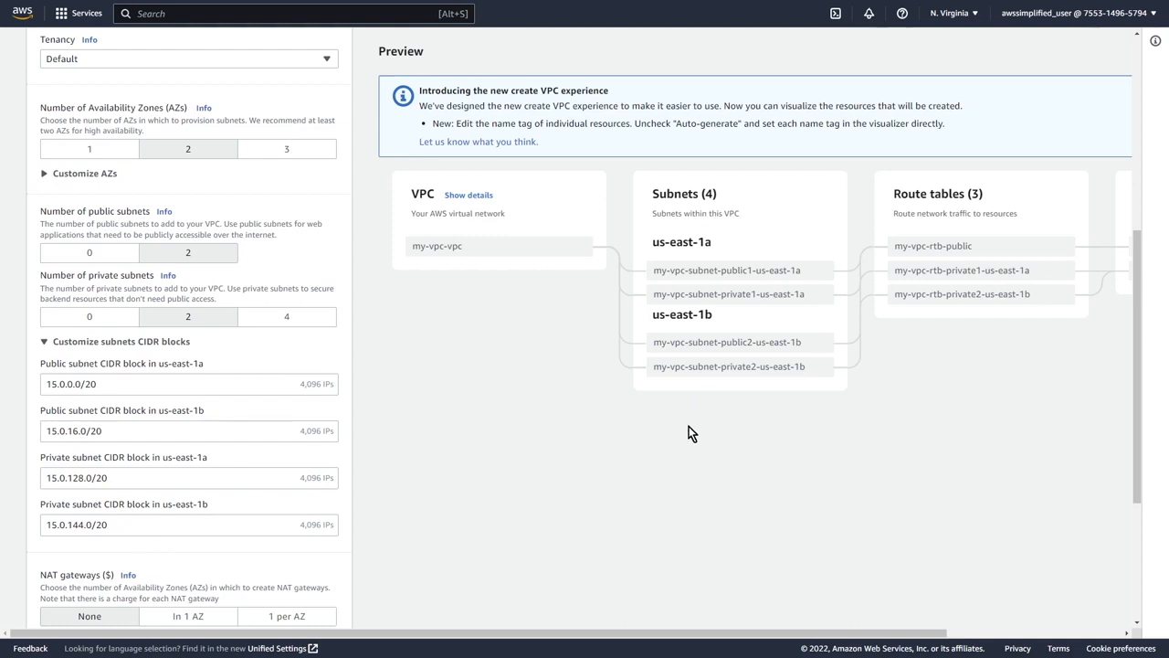
Review the previewed route tables and network connections alongside the NAT gateway, VPC endpoint and DNS options.
{"action": "left_click_drag", "start_coordinate": [615, 632], "coordinate": [801, 631]}
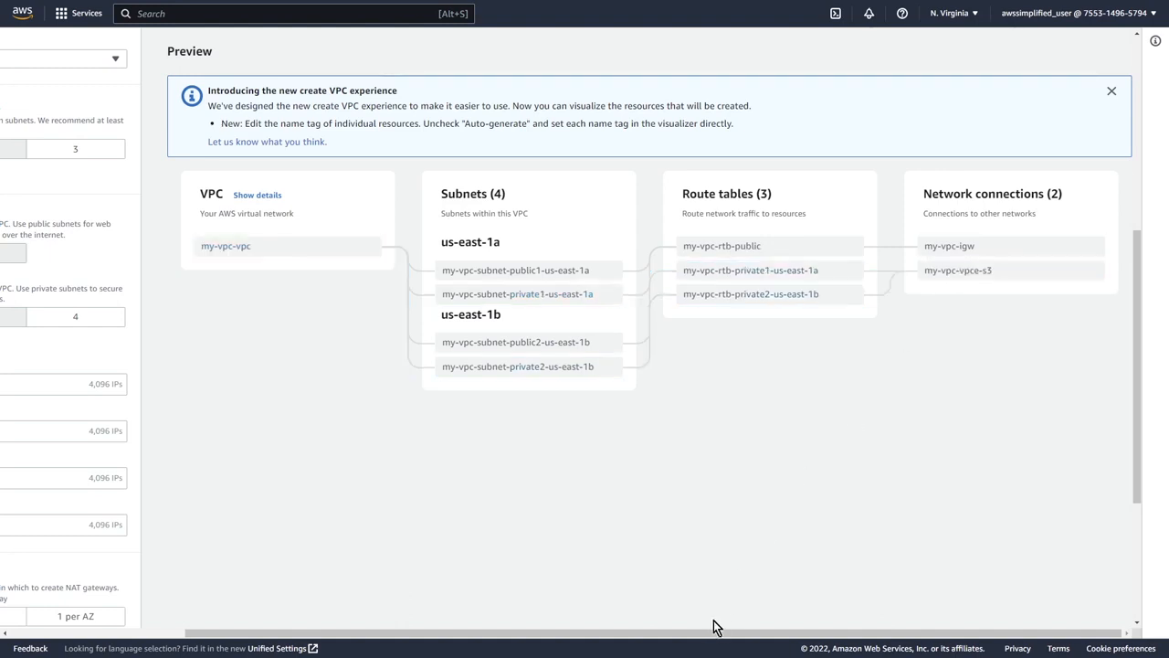
{"action": "left_click_drag", "start_coordinate": [716, 630], "coordinate": [405, 630]}
{"action": "scroll", "coordinate": [172, 553], "scroll_direction": "down", "scroll_amount": 3}
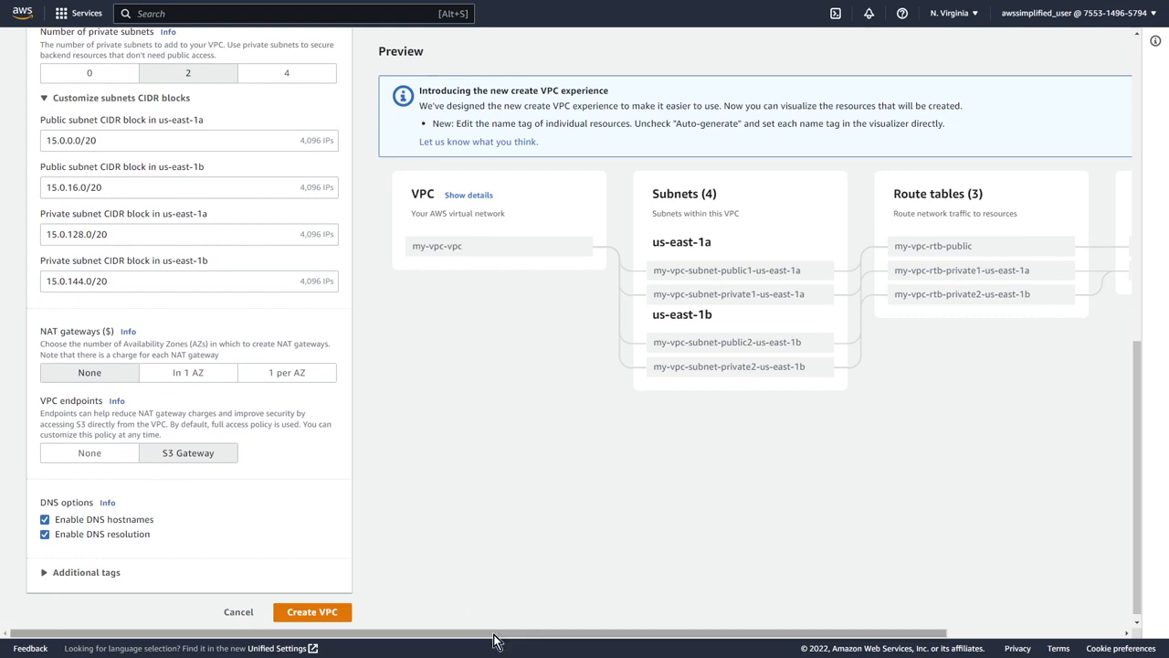
{"action": "left_click_drag", "start_coordinate": [496, 632], "coordinate": [692, 642]}
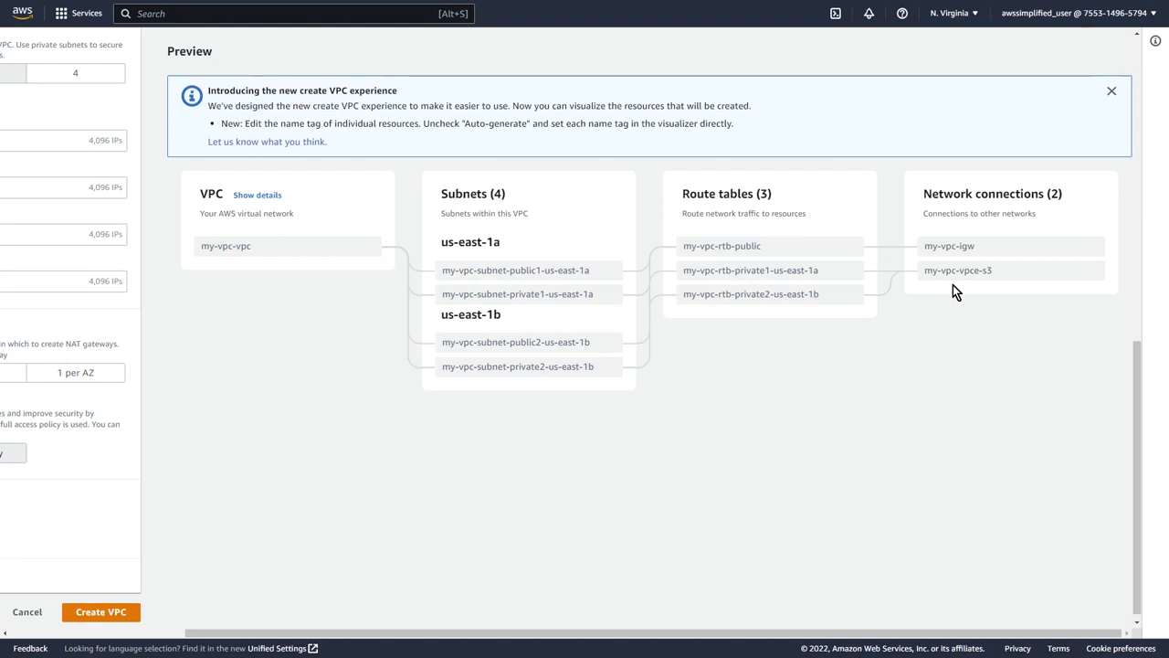
{"action": "left_click_drag", "start_coordinate": [770, 633], "coordinate": [527, 639]}
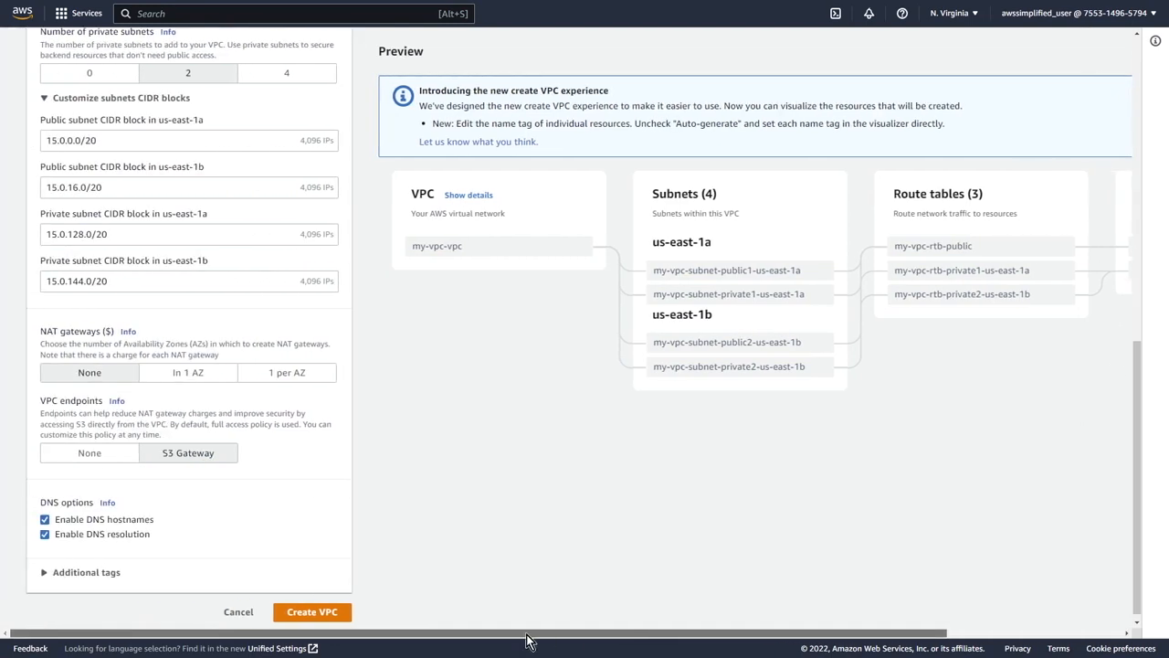
Create the VPC with its configured resources and open the list of VPCs.
{"action": "left_click", "coordinate": [308, 614]}
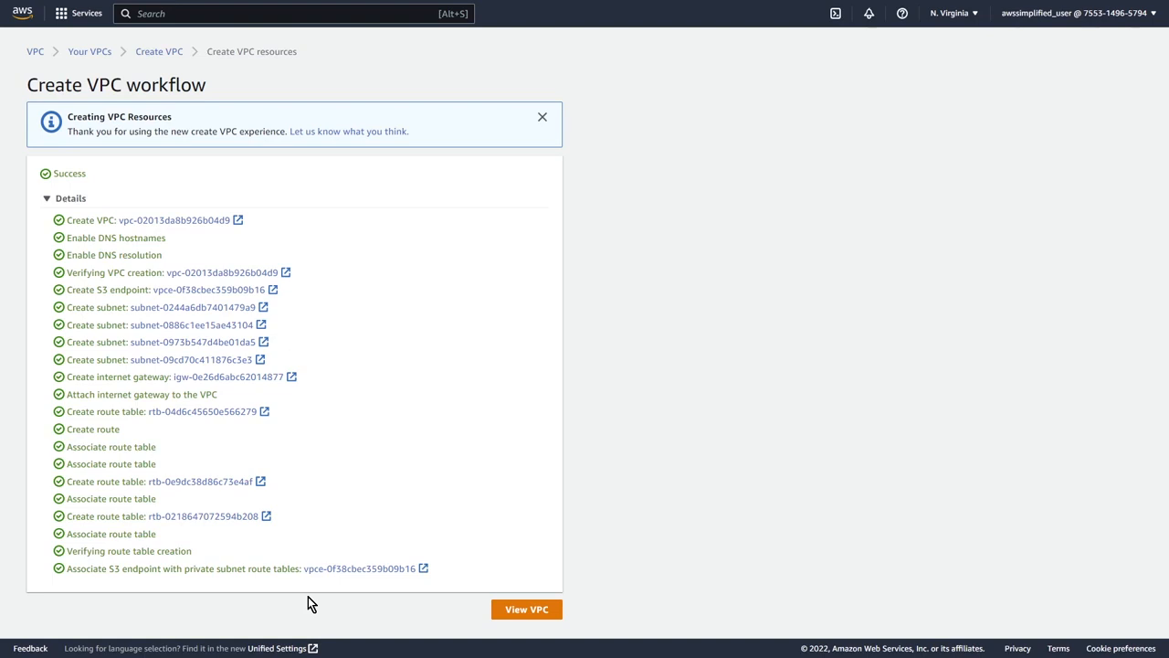
{"action": "left_click", "coordinate": [535, 609]}
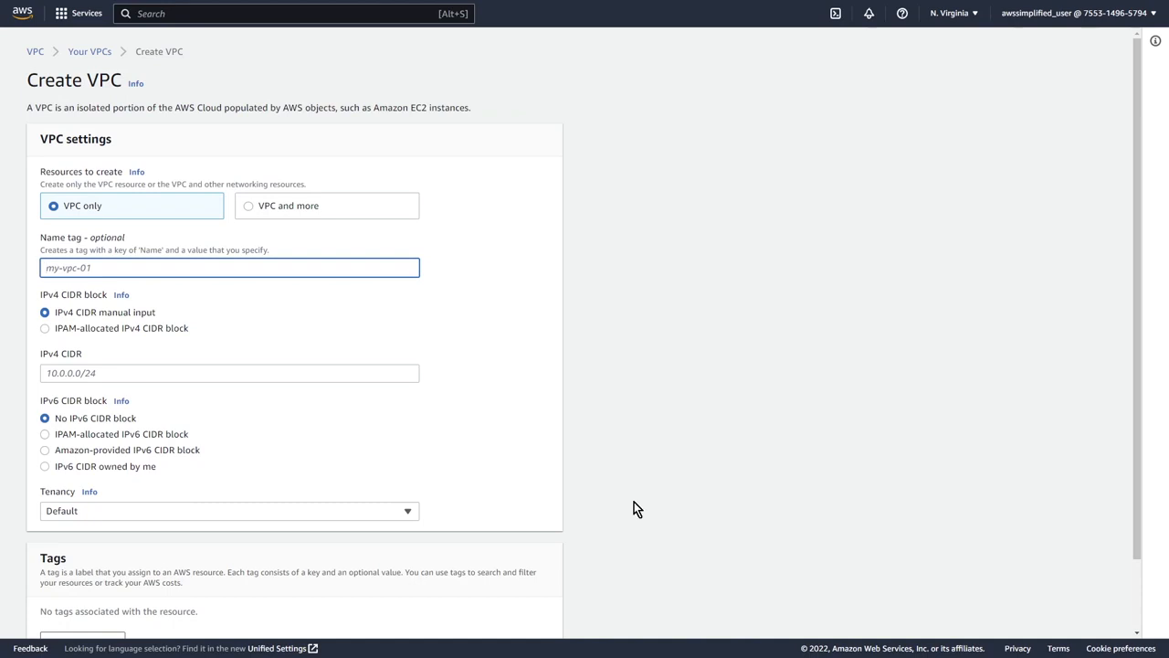
{"action": "left_click", "coordinate": [97, 52]}
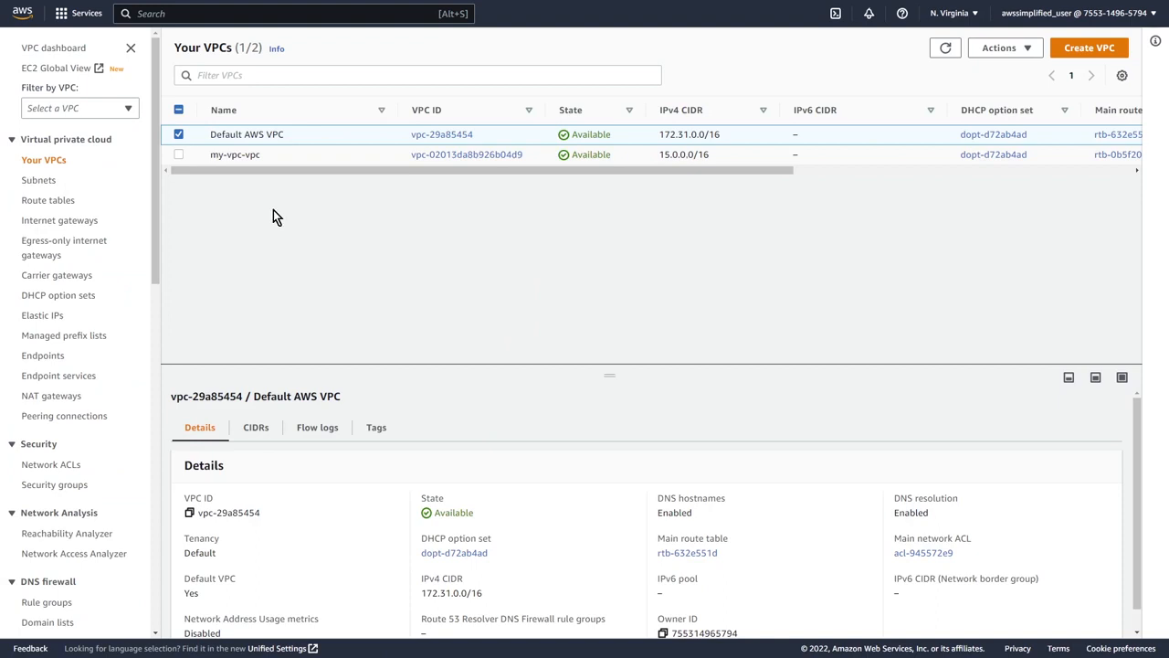
Open the subnet list, widen the Name column to show full names, and filter the list to the my-vpc-vpc VPC.
{"action": "left_click", "coordinate": [58, 179]}
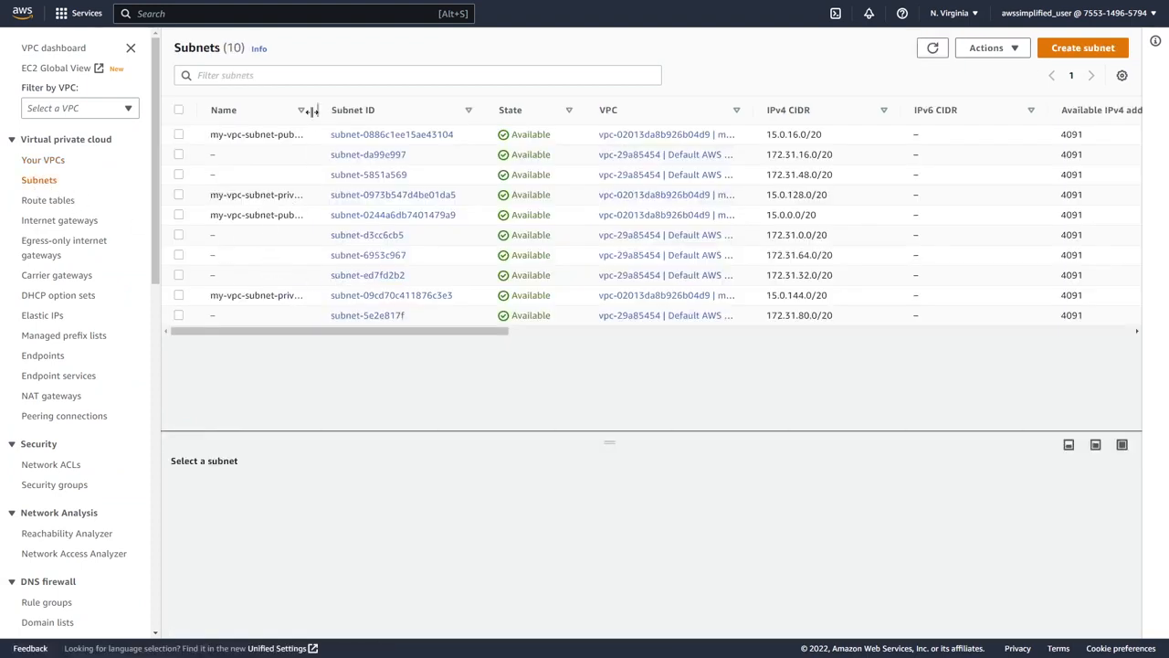
{"action": "left_click_drag", "start_coordinate": [316, 110], "coordinate": [393, 109]}
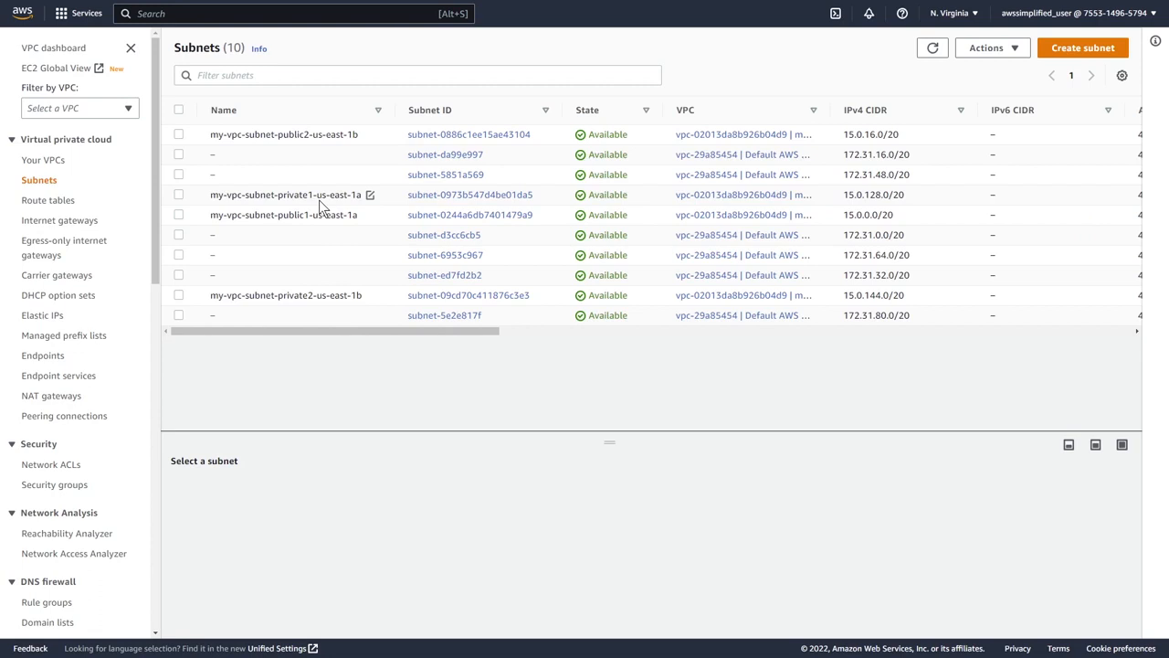
{"action": "left_click", "coordinate": [59, 114]}
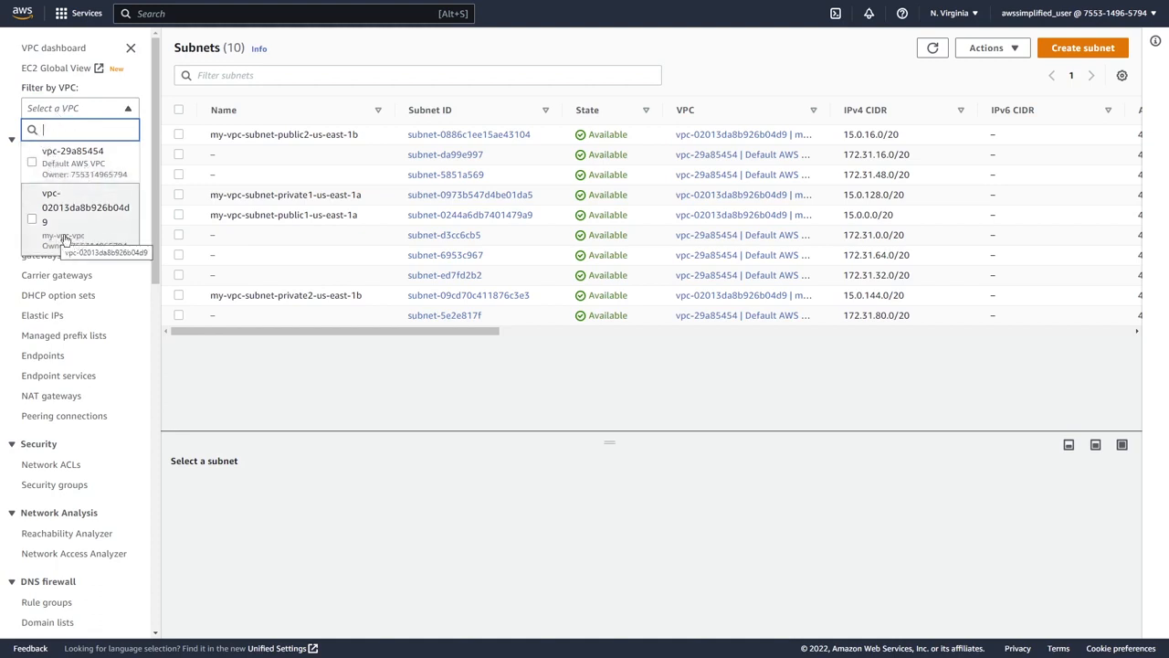
{"action": "left_click", "coordinate": [35, 223]}
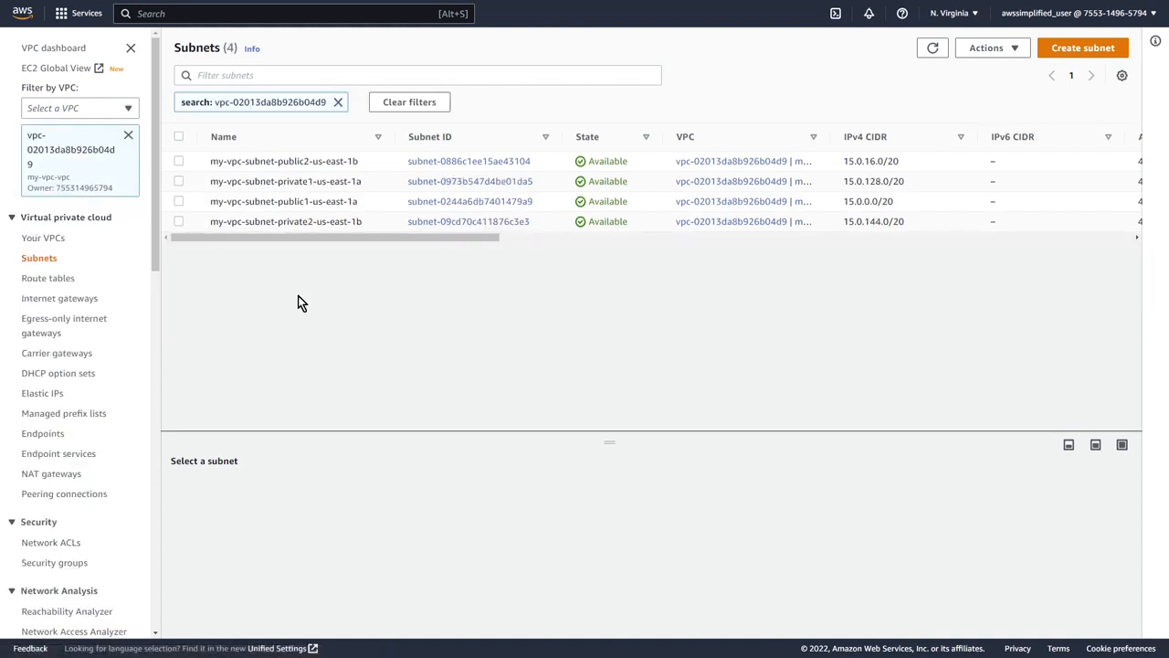
Open the main route table of my-vpc-vpc from its VPC entry and examine its routes.
{"action": "left_click", "coordinate": [50, 240]}
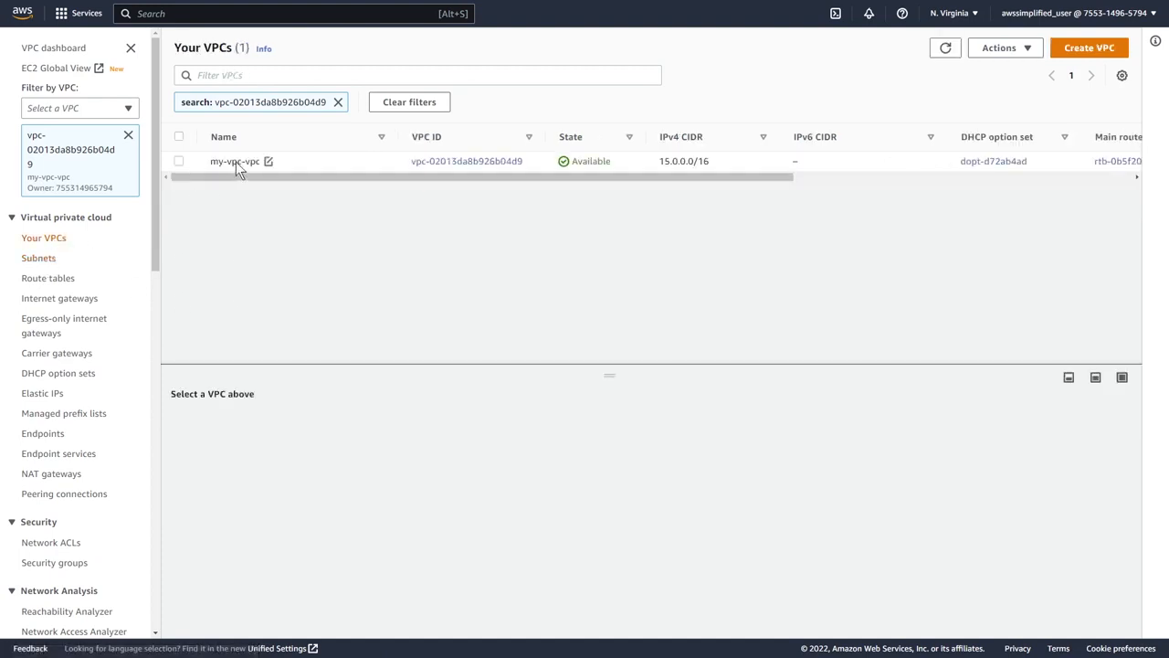
{"action": "left_click_drag", "start_coordinate": [314, 176], "coordinate": [401, 181]}
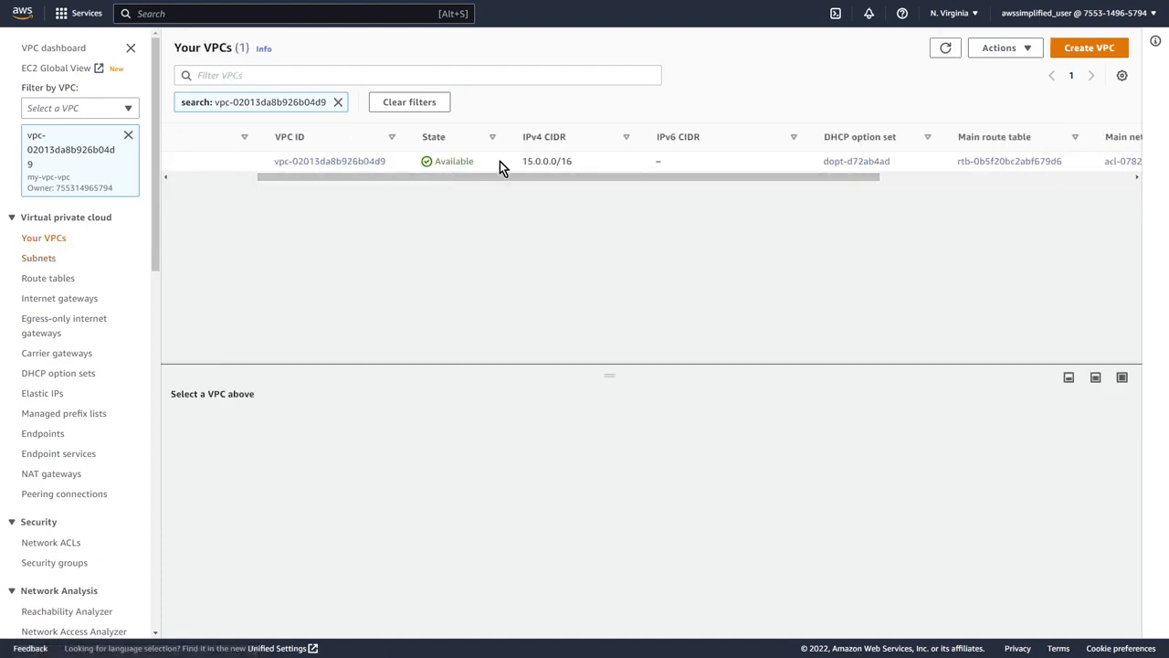
{"action": "left_click_drag", "start_coordinate": [536, 177], "coordinate": [761, 205]}
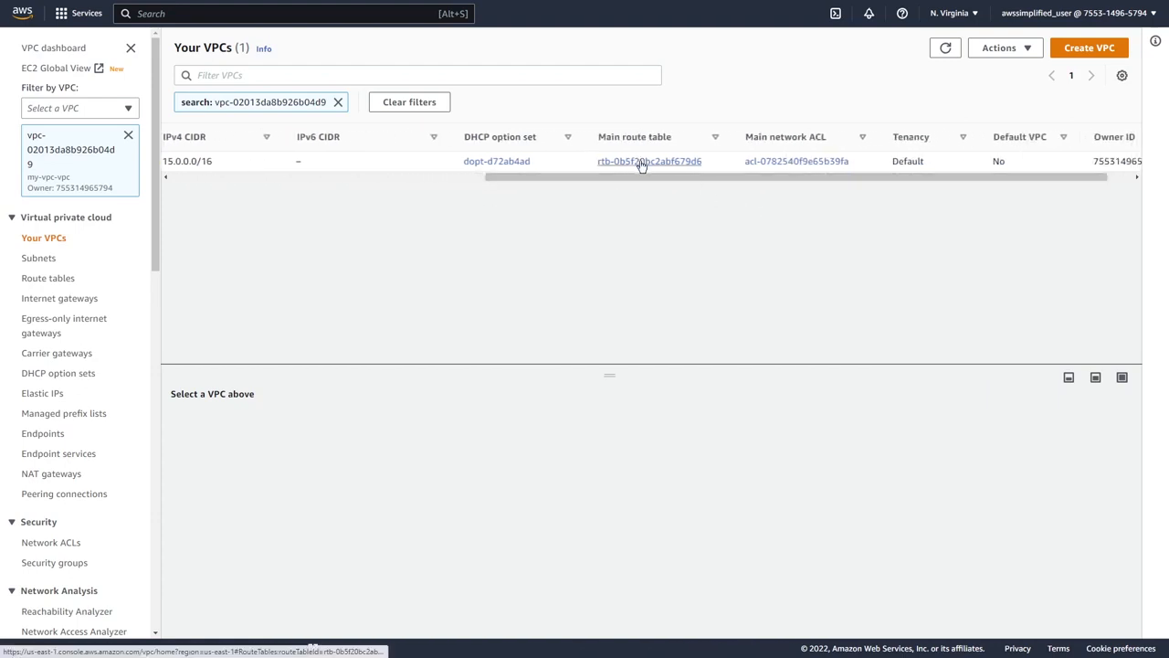
{"action": "left_click", "coordinate": [642, 162]}
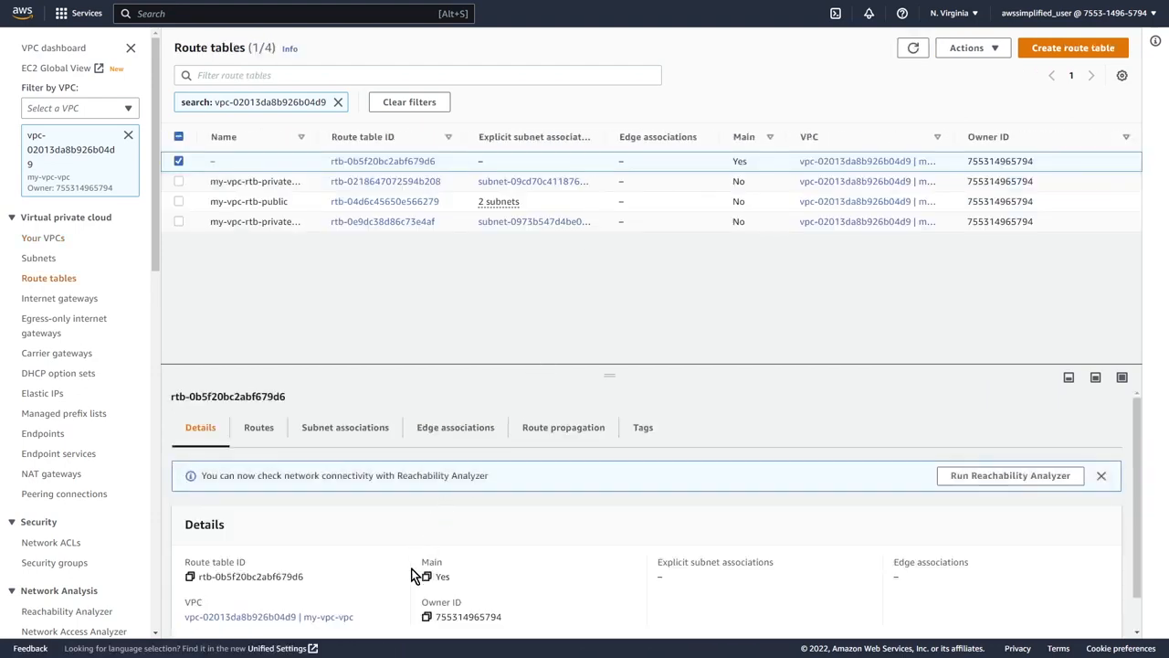
{"action": "scroll", "coordinate": [411, 569], "scroll_direction": "down", "scroll_amount": 1}
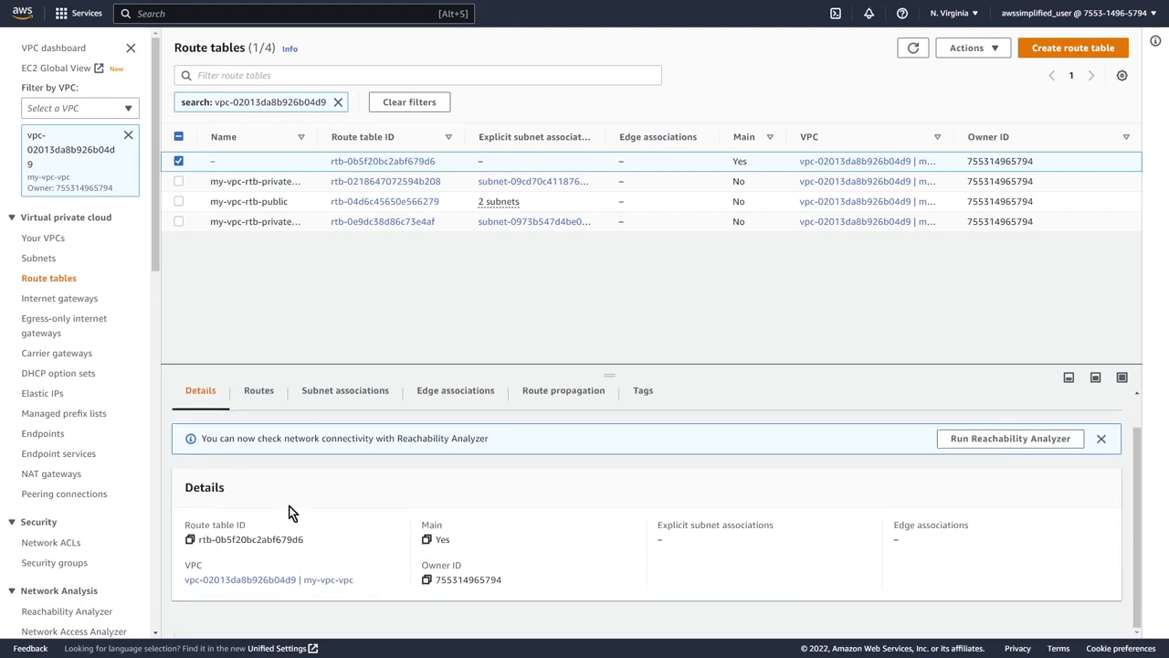
{"action": "left_click", "coordinate": [259, 391]}
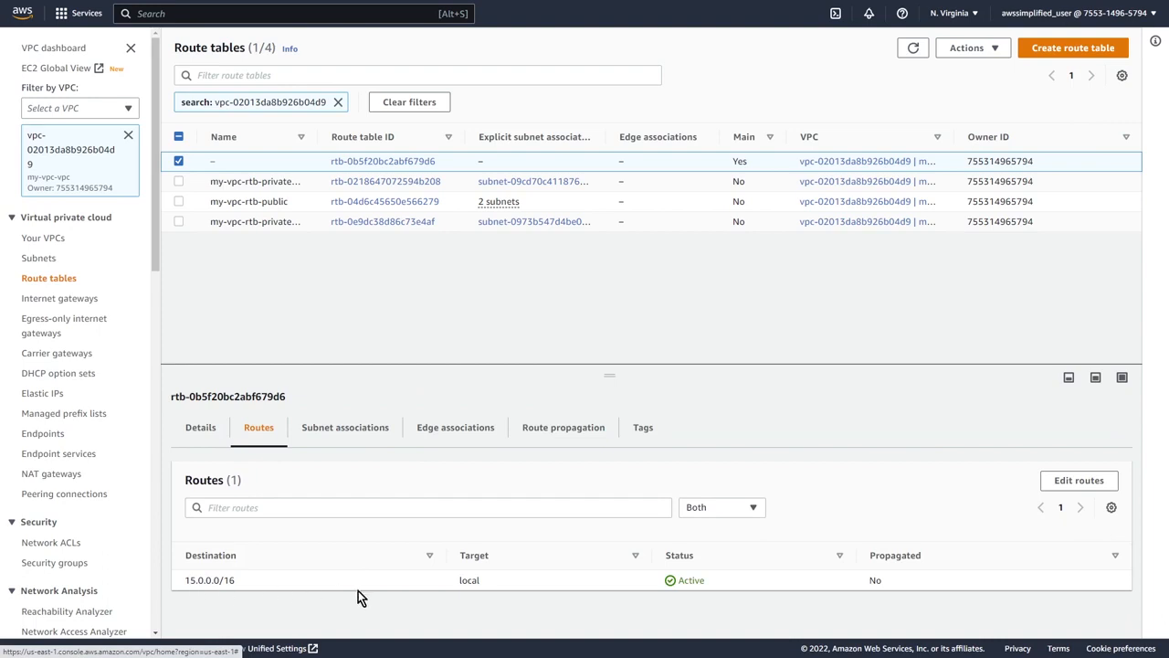
Widen the route table Name column, select only my-vpc-rtb-public, and examine its routes, including the 0.0.0.0/0 destination and its target.
{"action": "left_click_drag", "start_coordinate": [315, 136], "coordinate": [407, 137]}
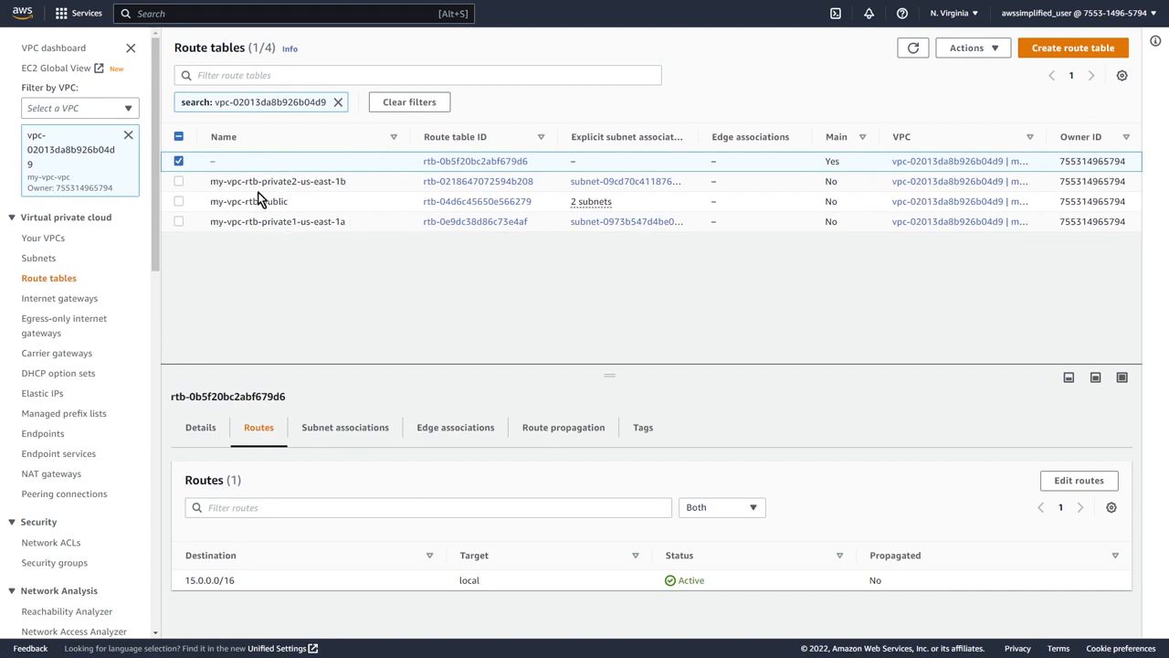
{"action": "left_click", "coordinate": [178, 202]}
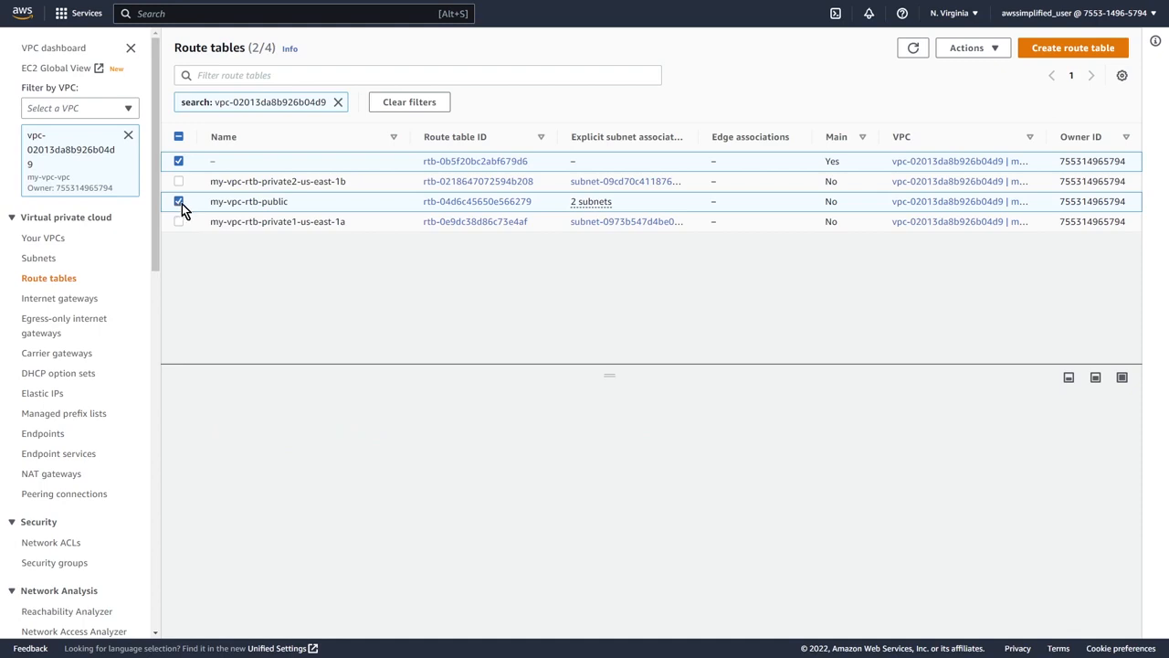
{"action": "left_click", "coordinate": [179, 160]}
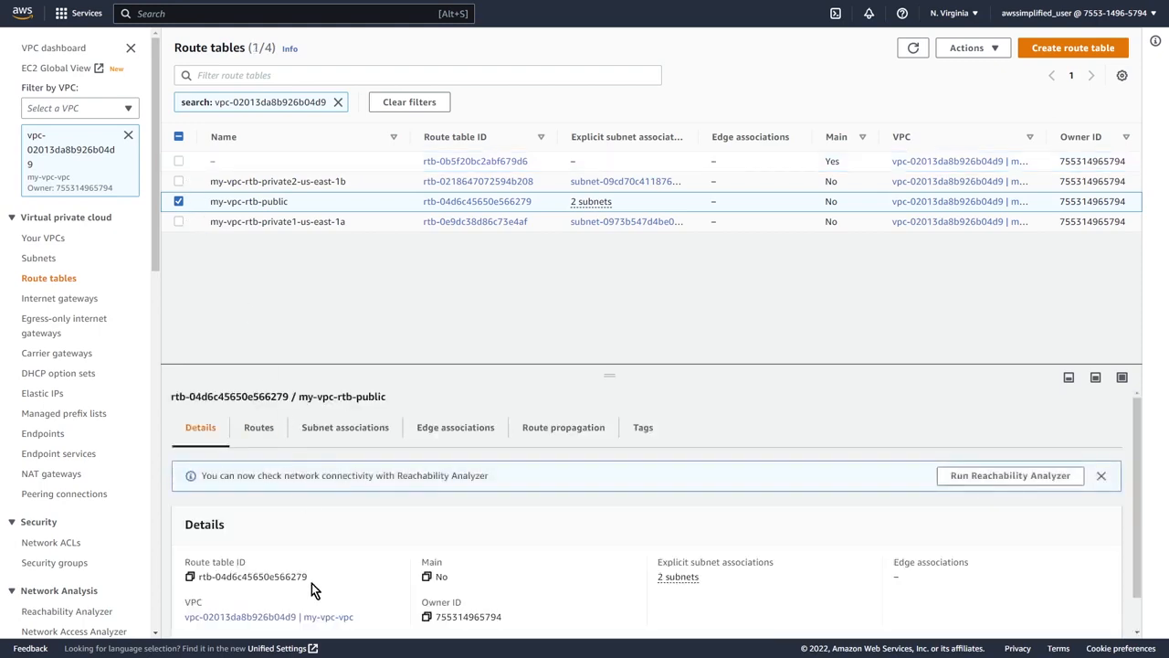
{"action": "left_click", "coordinate": [260, 430]}
{"action": "scroll", "coordinate": [301, 571], "scroll_direction": "down", "scroll_amount": 1}
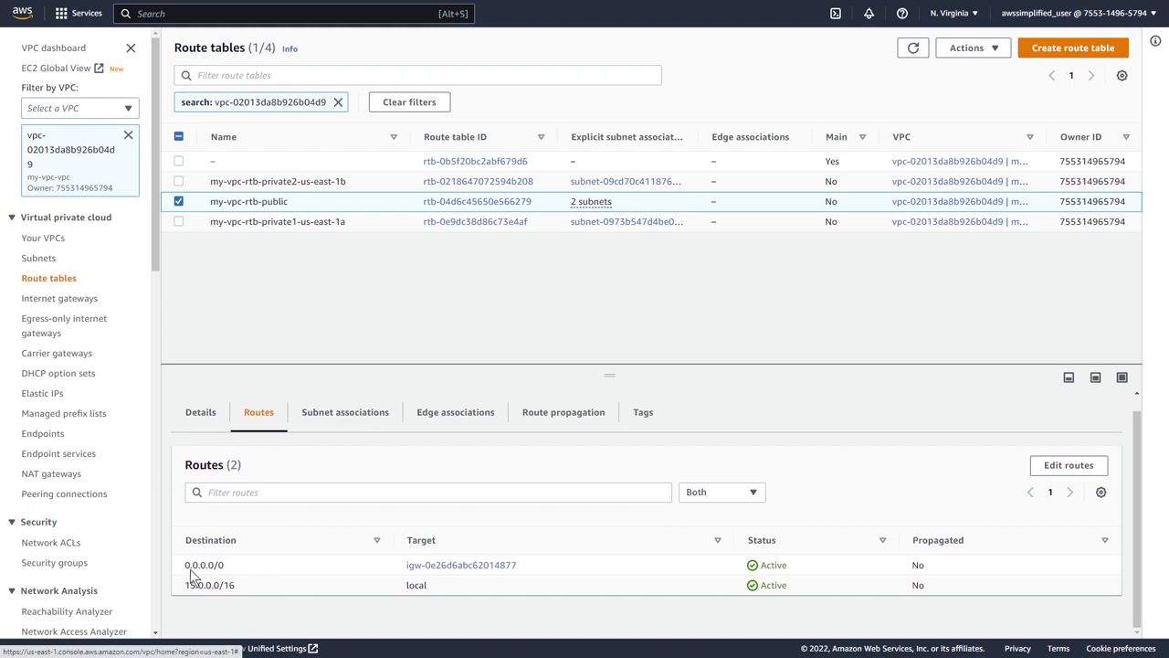
{"action": "left_click_drag", "start_coordinate": [186, 566], "coordinate": [228, 567]}
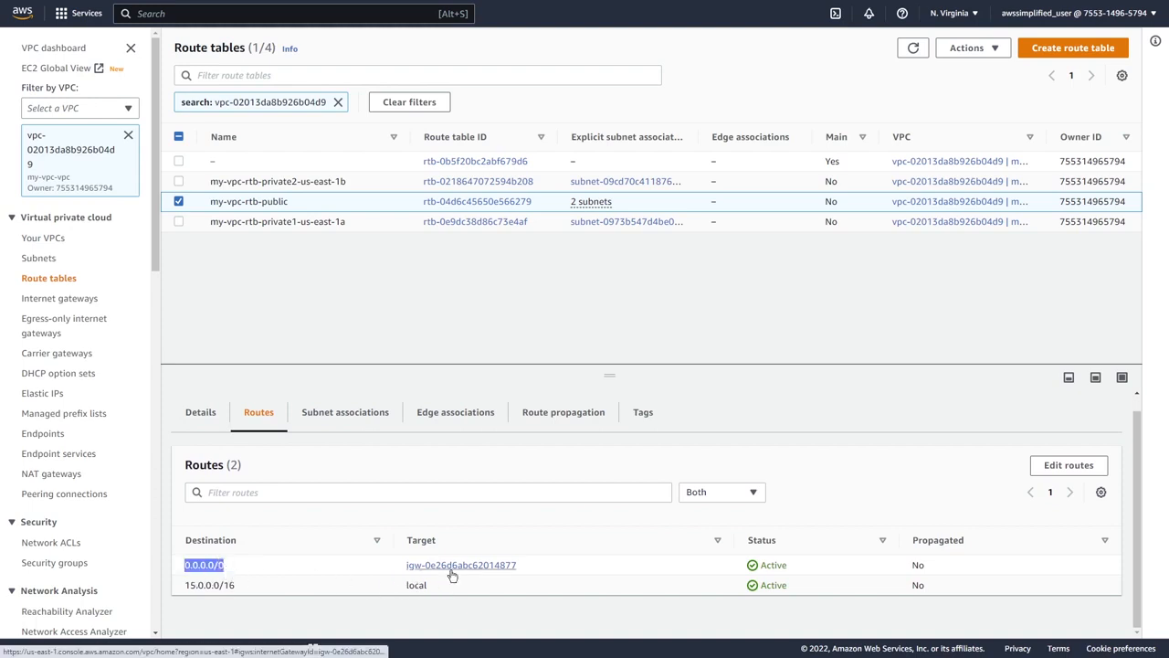
{"action": "left_click", "coordinate": [339, 583]}
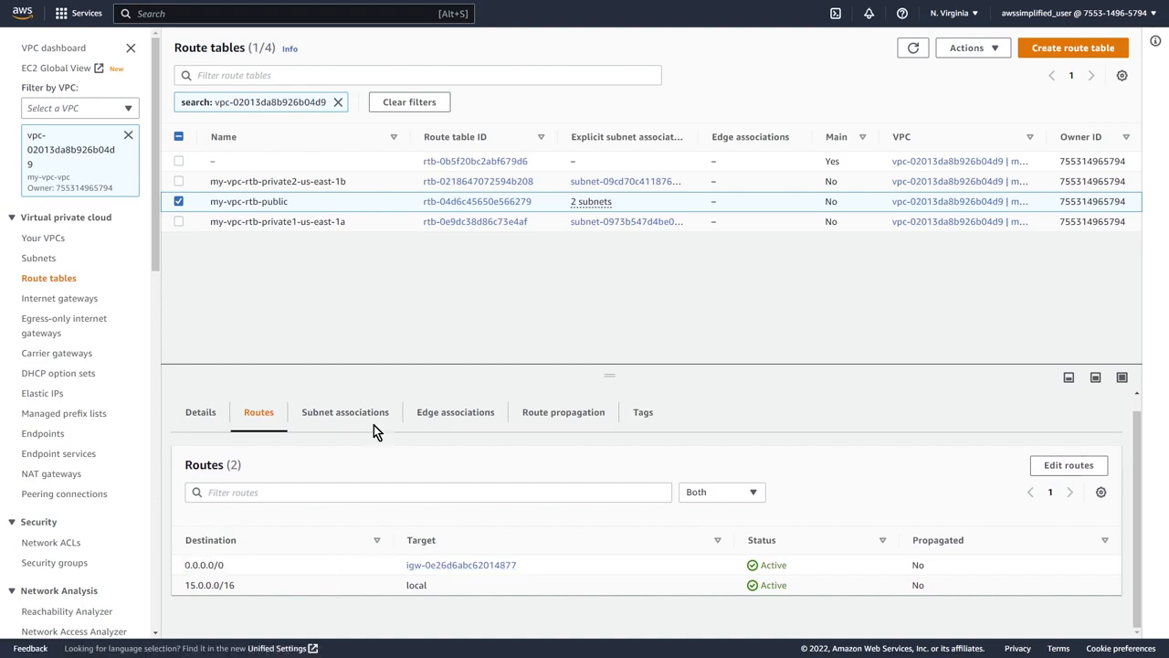
Examine the routes of my-vpc-rtb-private1-us-east-1a, check the name of the prefix list used as a destination, and return to the route table.
{"action": "left_click", "coordinate": [463, 223]}
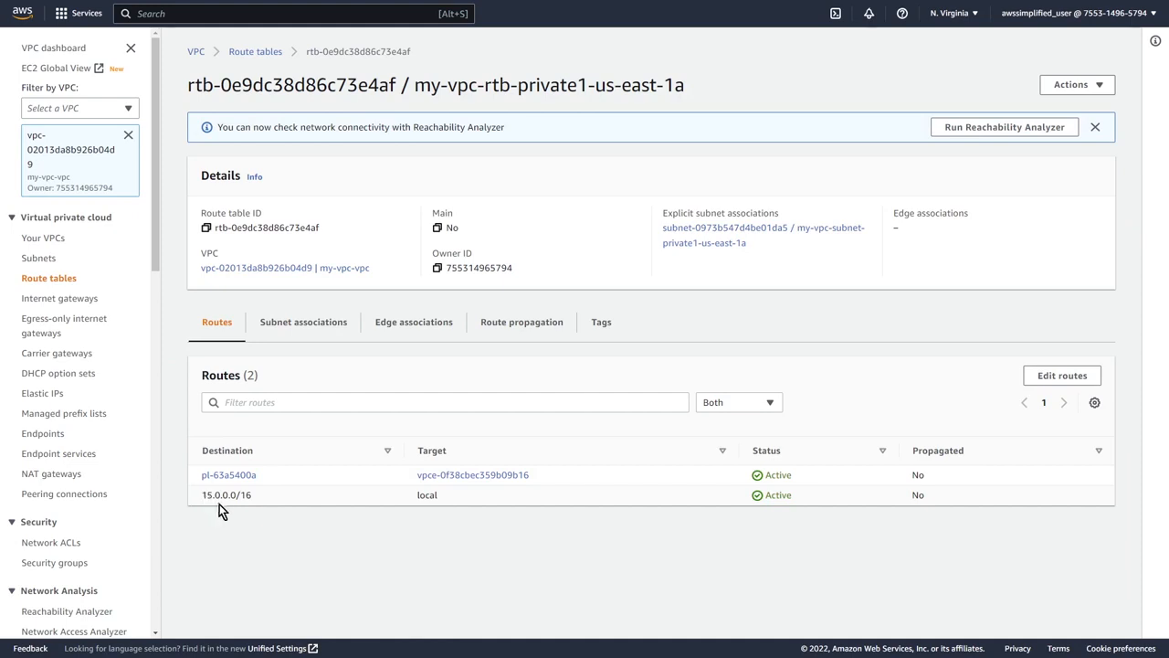
{"action": "left_click_drag", "start_coordinate": [462, 498], "coordinate": [201, 497]}
{"action": "left_click", "coordinate": [201, 497]}
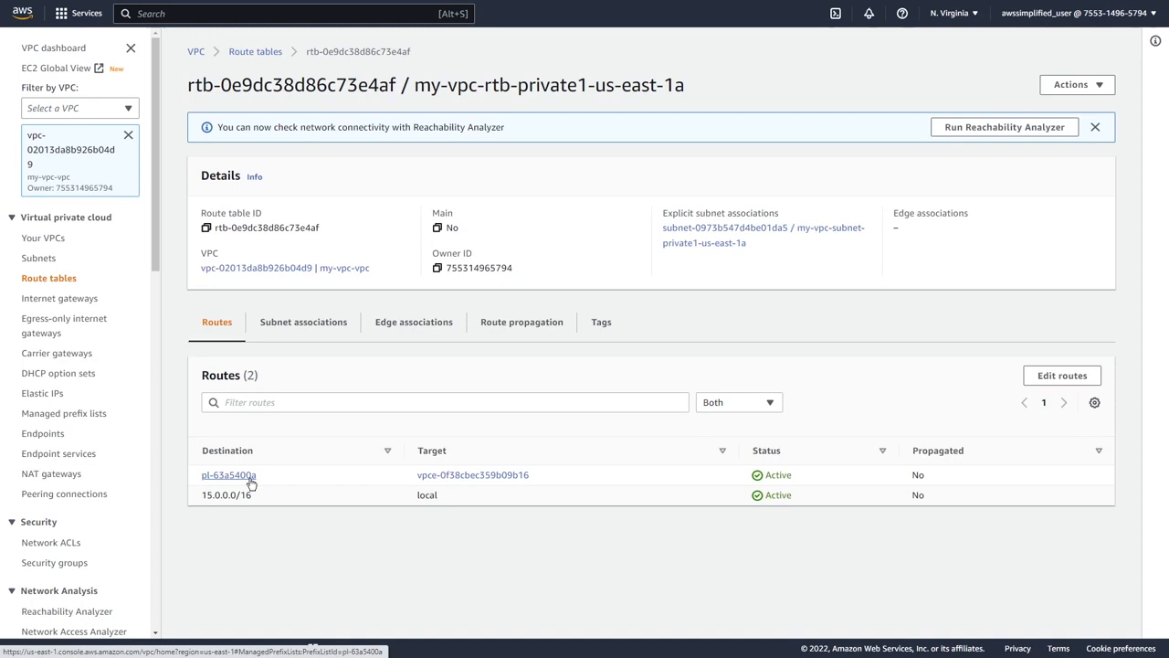
{"action": "left_click", "coordinate": [239, 476]}
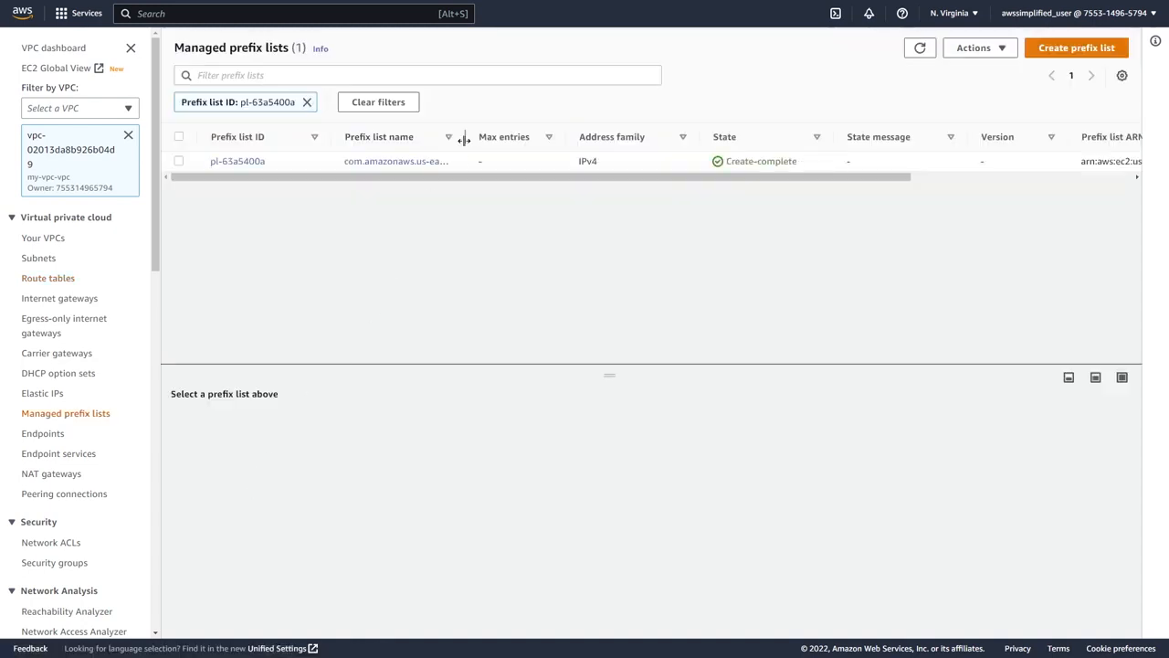
{"action": "left_click_drag", "start_coordinate": [464, 136], "coordinate": [573, 137]}
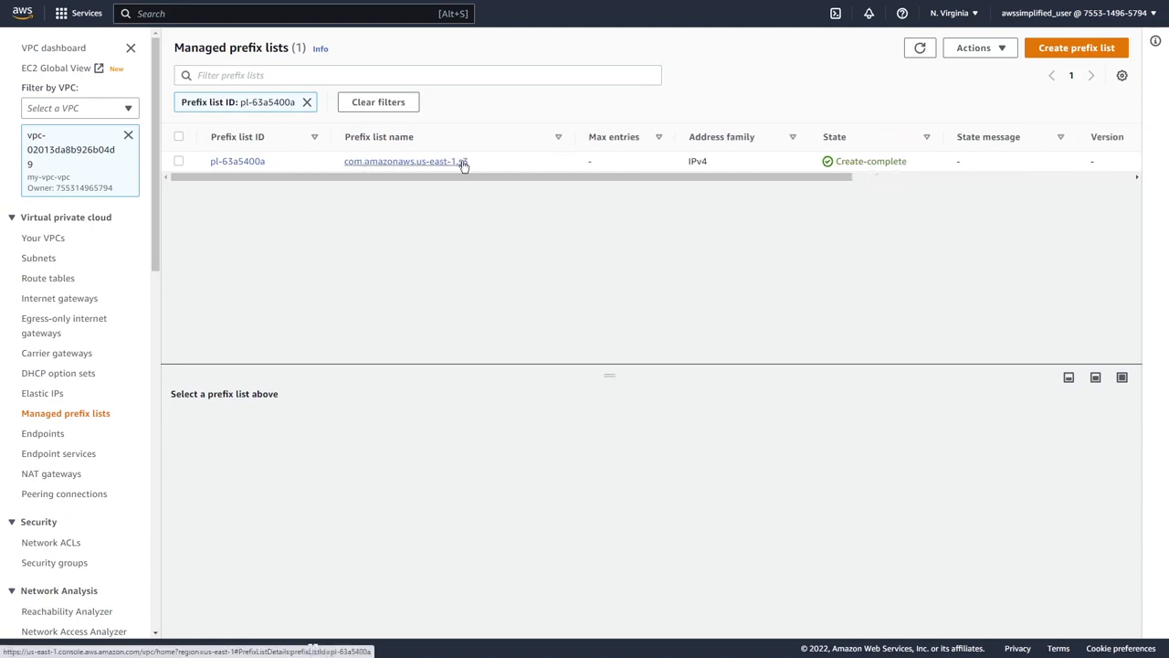
{"action": "key", "text": "alt+Left"}
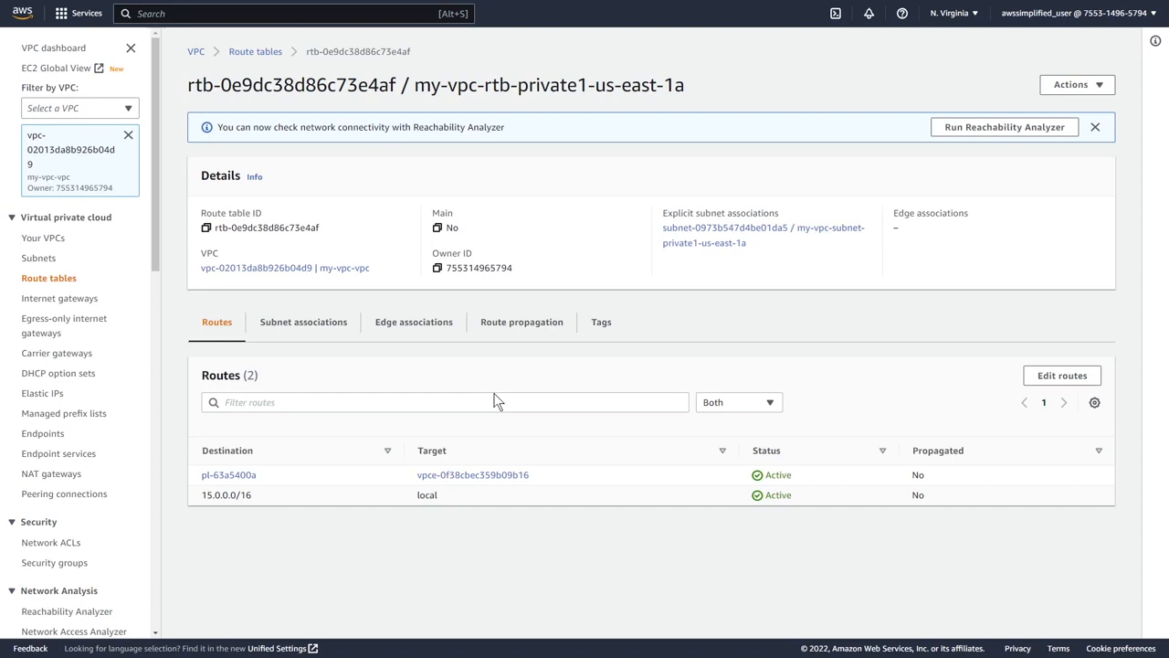
Search for ec2, open the EC2 service, and start launching a new instance.
{"action": "left_click", "coordinate": [335, 13]}
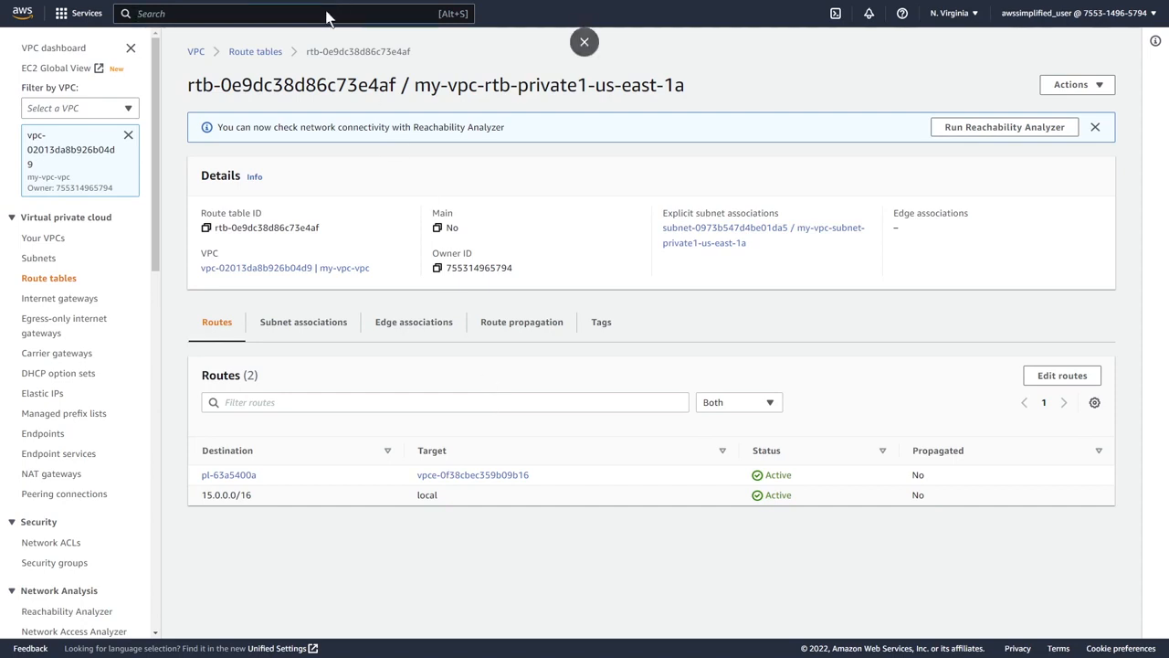
{"action": "type", "text": "ec2"}
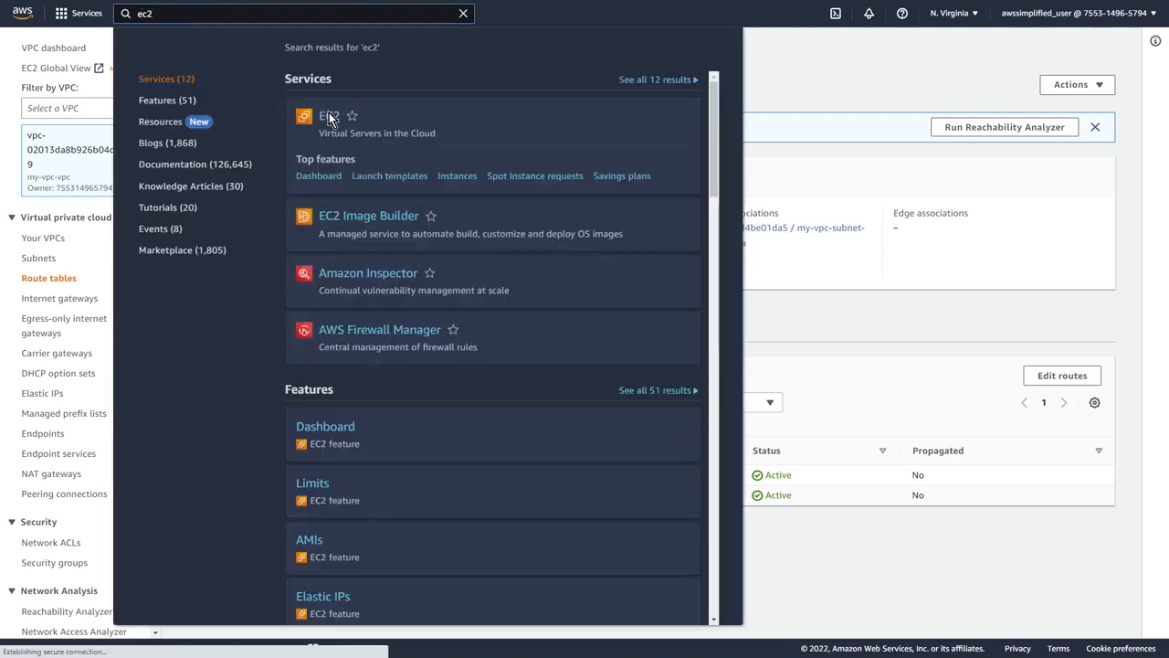
{"action": "left_click", "coordinate": [327, 116]}
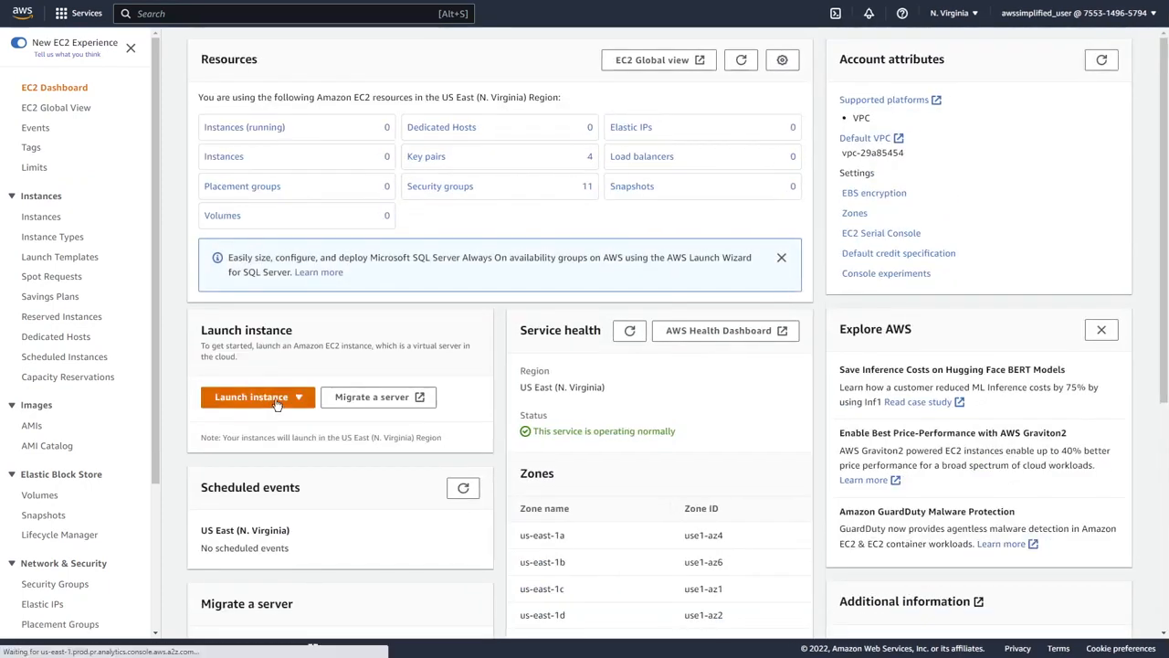
{"action": "left_click", "coordinate": [41, 216]}
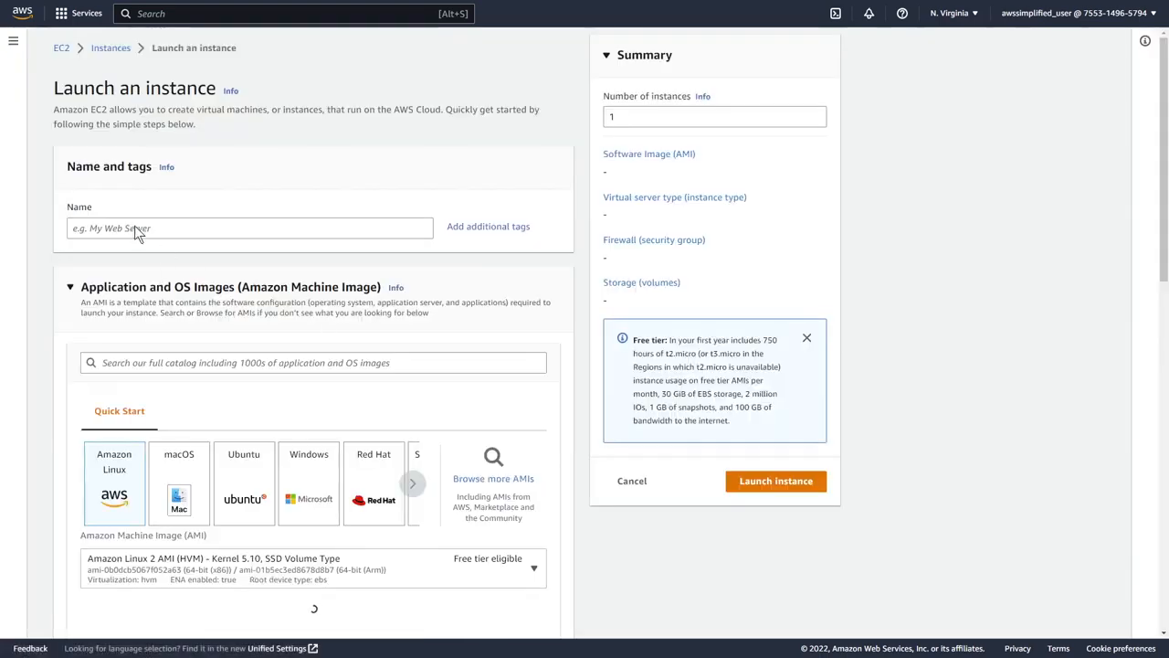
Name the new instance asdfg, keeping the Amazon Linux 2 image and the t2.micro instance type.
{"action": "left_click", "coordinate": [134, 228]}
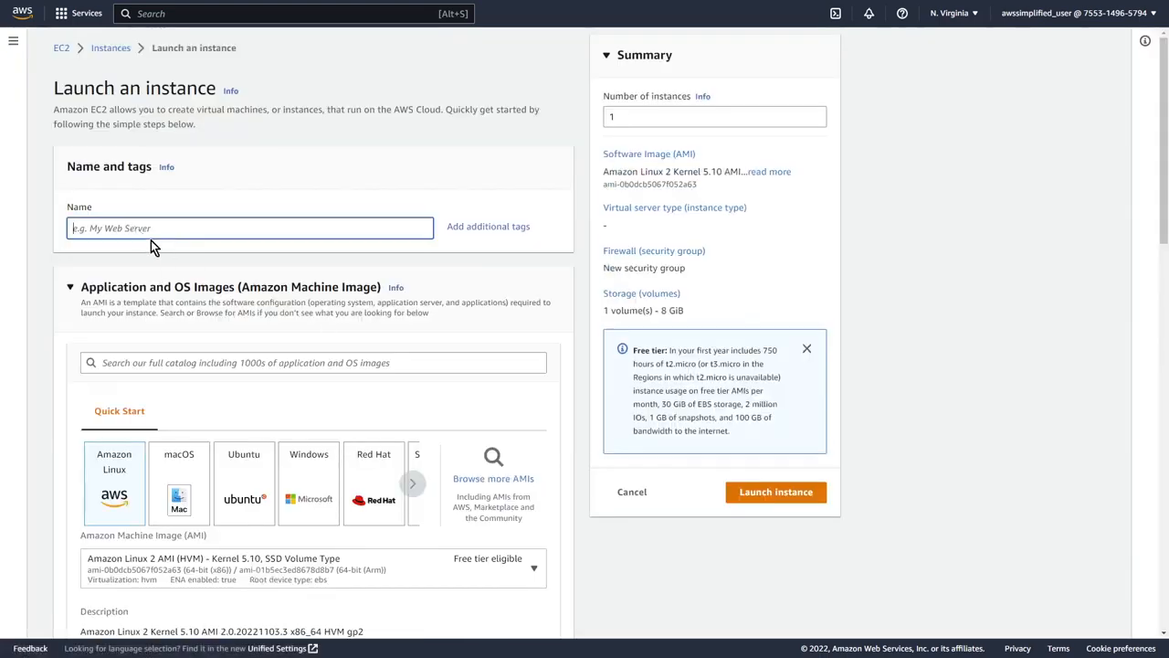
{"action": "type", "text": "asdfg"}
{"action": "scroll", "coordinate": [216, 485], "scroll_direction": "down", "scroll_amount": 3}
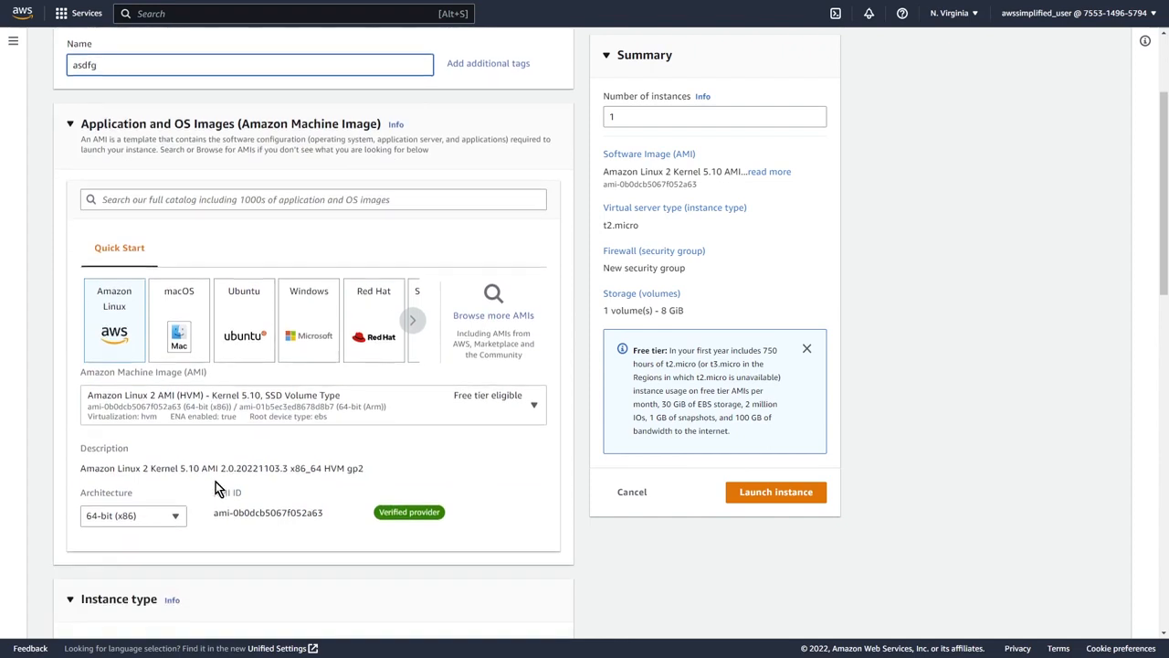
{"action": "scroll", "coordinate": [216, 485], "scroll_direction": "down", "scroll_amount": 5}
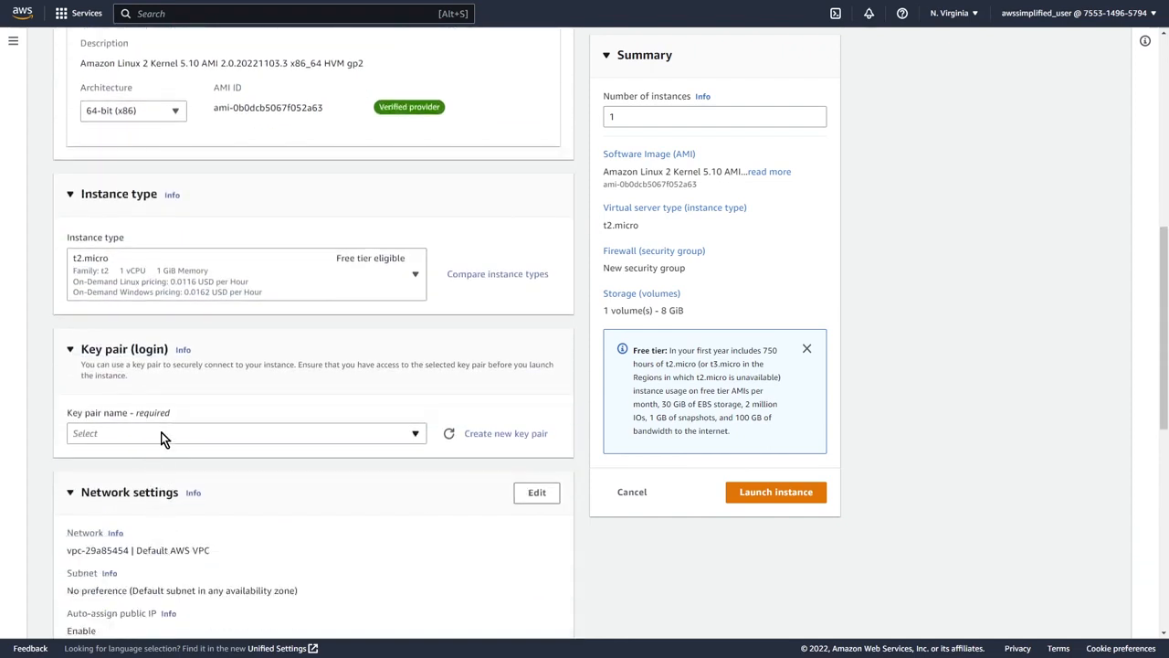
Choose private-subnet-demo as the key pair for logging in to the instance.
{"action": "left_click", "coordinate": [161, 439]}
{"action": "left_click", "coordinate": [147, 495]}
{"action": "scroll", "coordinate": [239, 590], "scroll_direction": "down", "scroll_amount": 3}
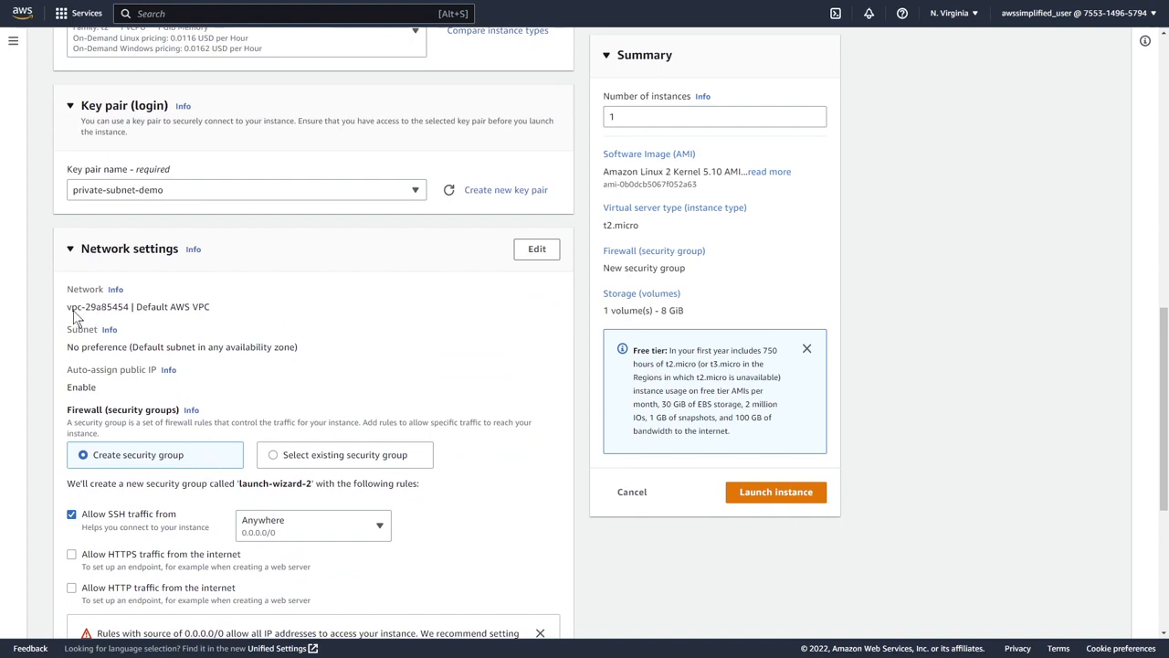
Check the network assigned by default, make the network settings editable, and set the VPC to my-vpc-vpc.
{"action": "left_click_drag", "start_coordinate": [69, 311], "coordinate": [211, 309]}
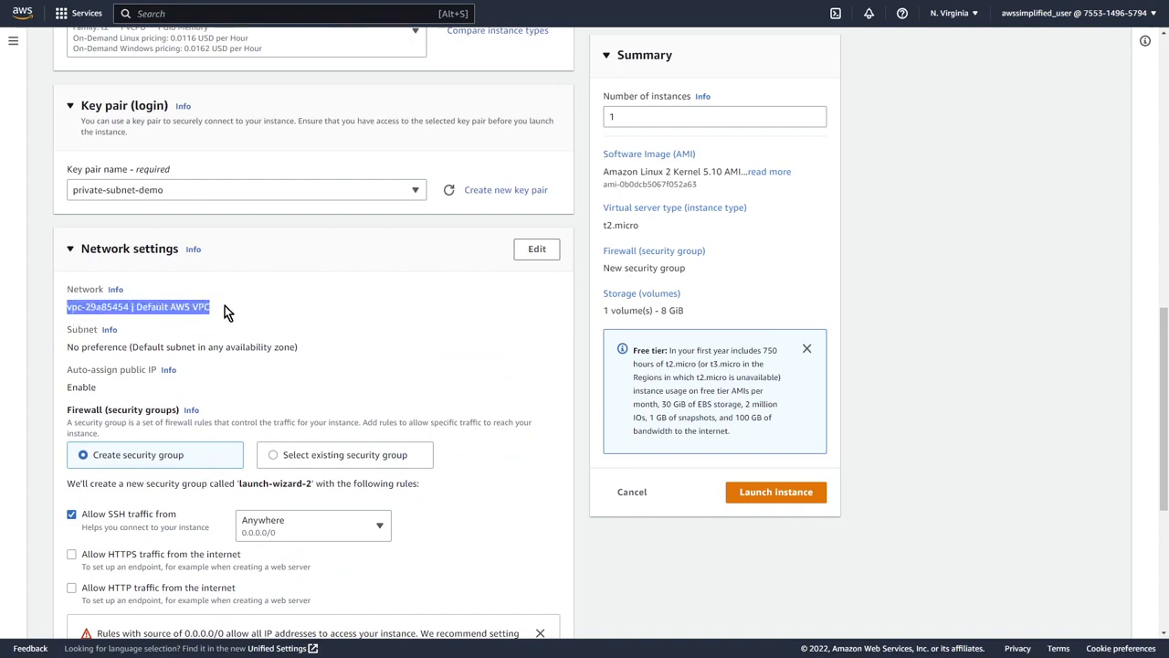
{"action": "left_click_drag", "start_coordinate": [131, 312], "coordinate": [210, 315]}
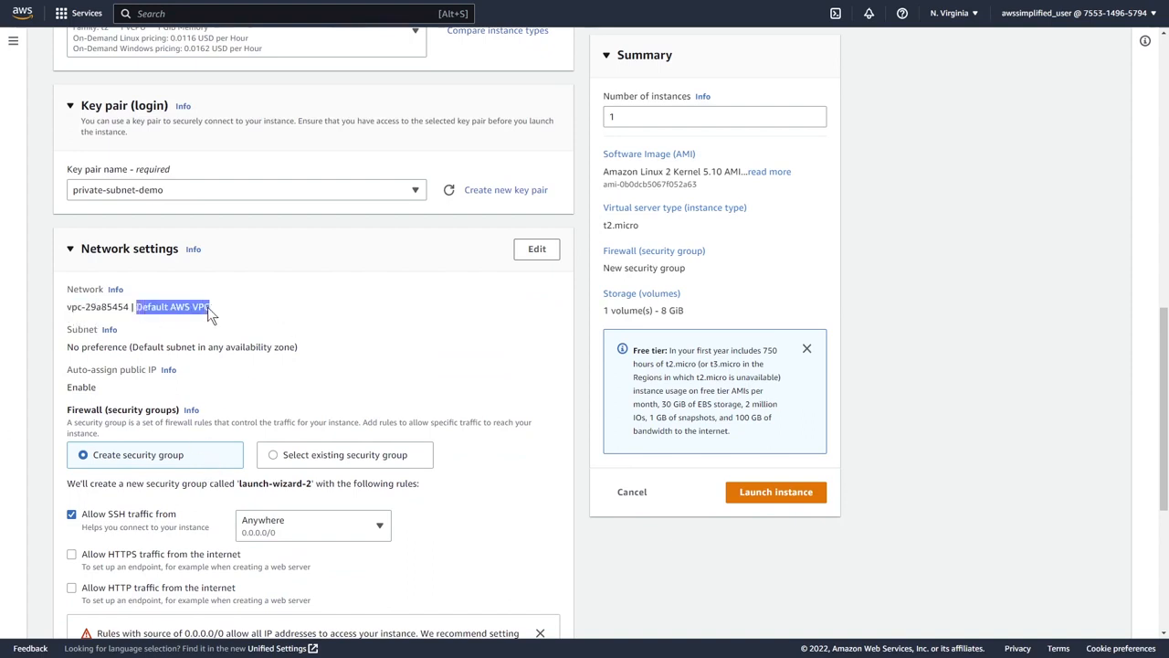
{"action": "left_click", "coordinate": [536, 249]}
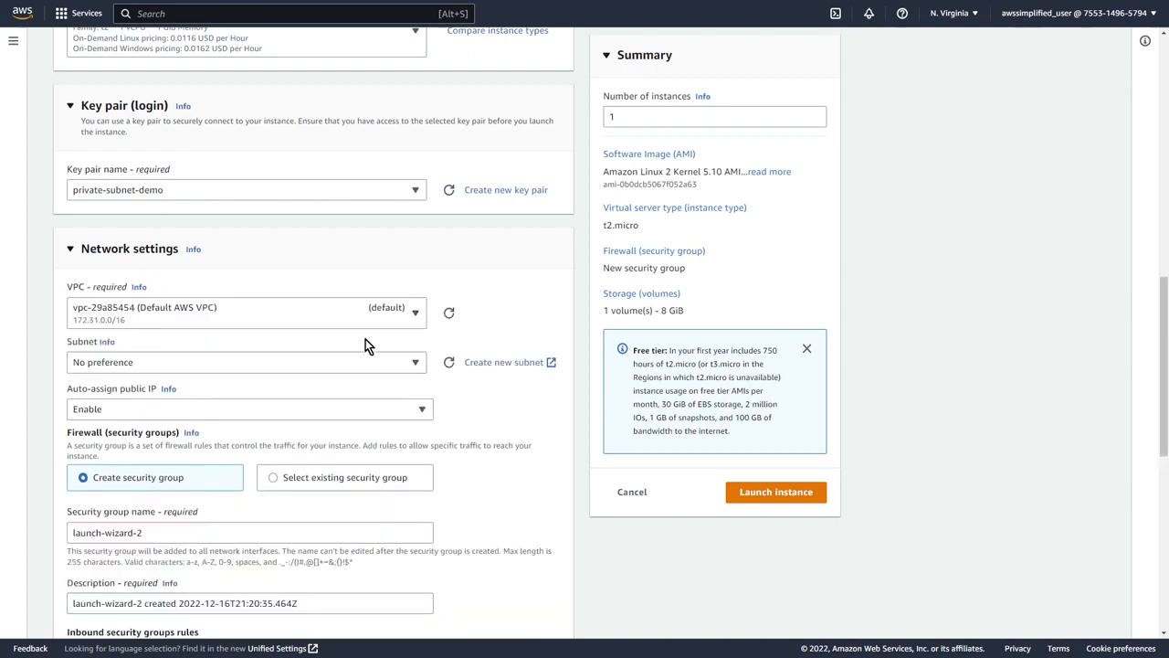
{"action": "left_click", "coordinate": [151, 313]}
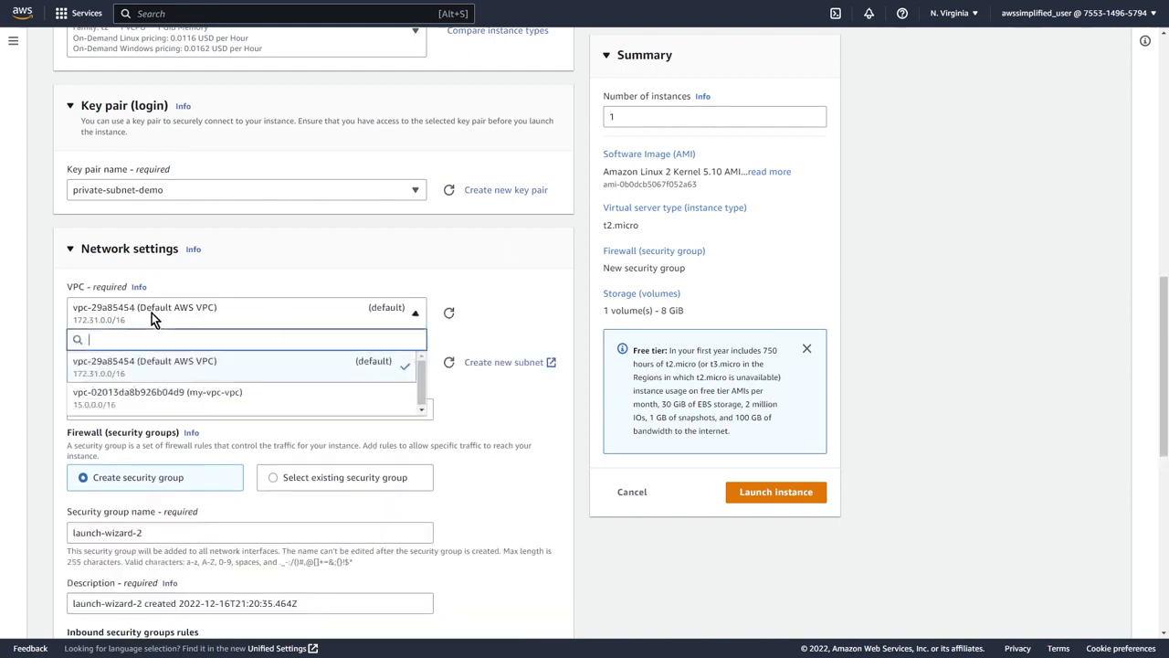
{"action": "left_click", "coordinate": [206, 395]}
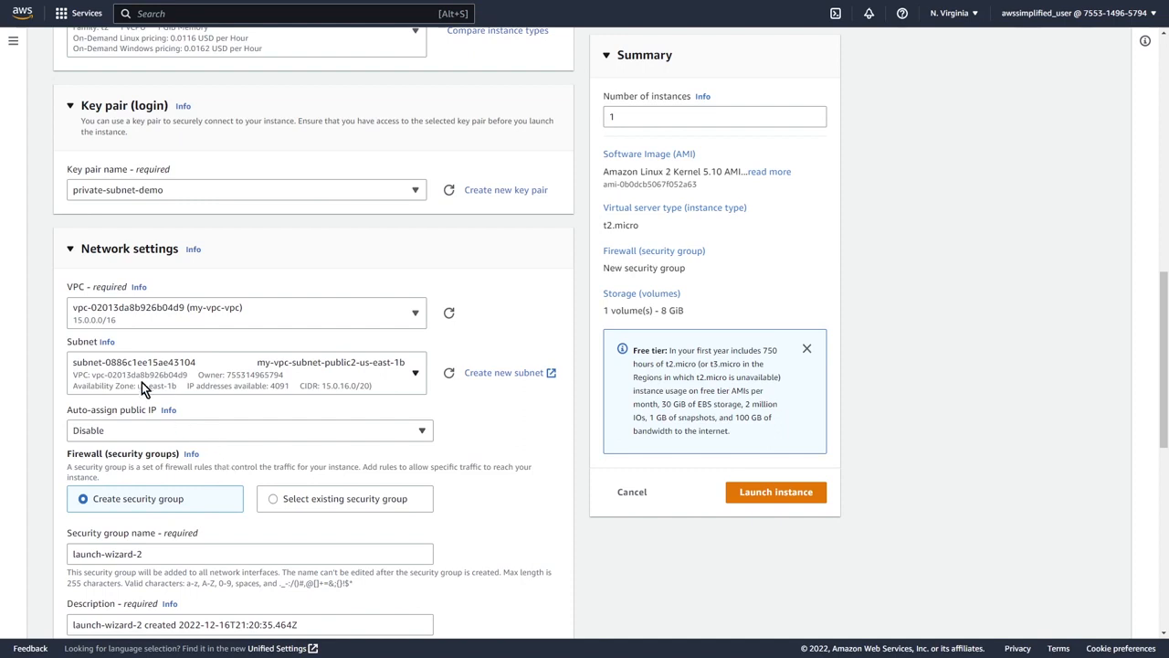
Set the subnet to my-vpc-subnet-public1-us-east-1a and enable auto-assignment of a public IP.
{"action": "left_click", "coordinate": [333, 371]}
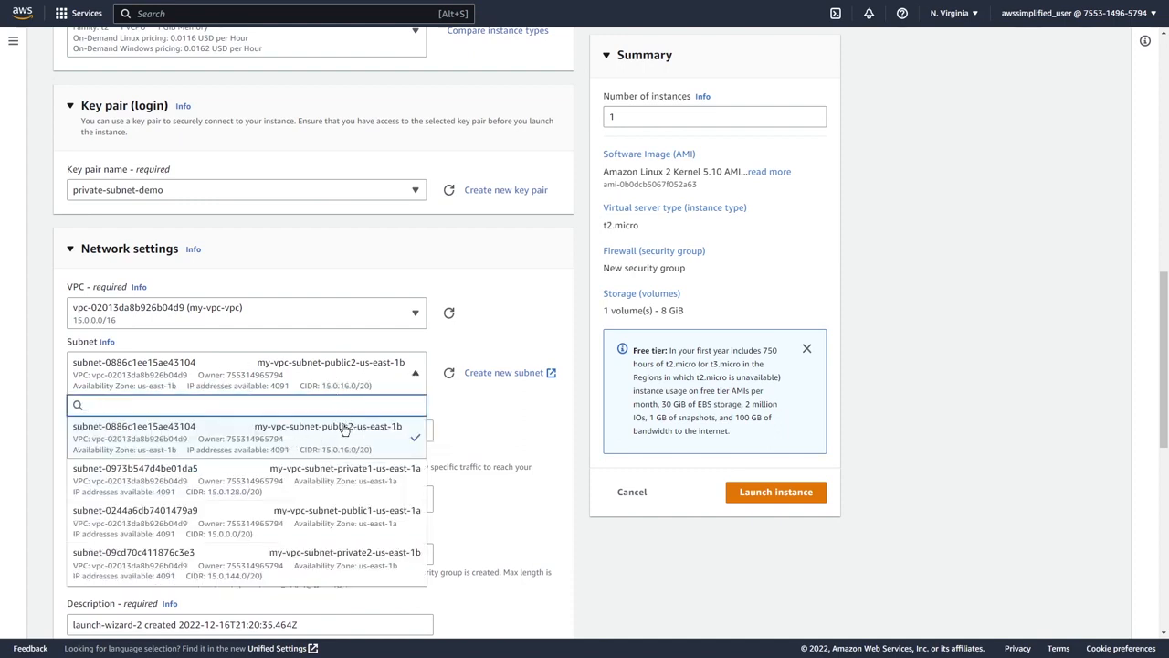
{"action": "left_click", "coordinate": [357, 518]}
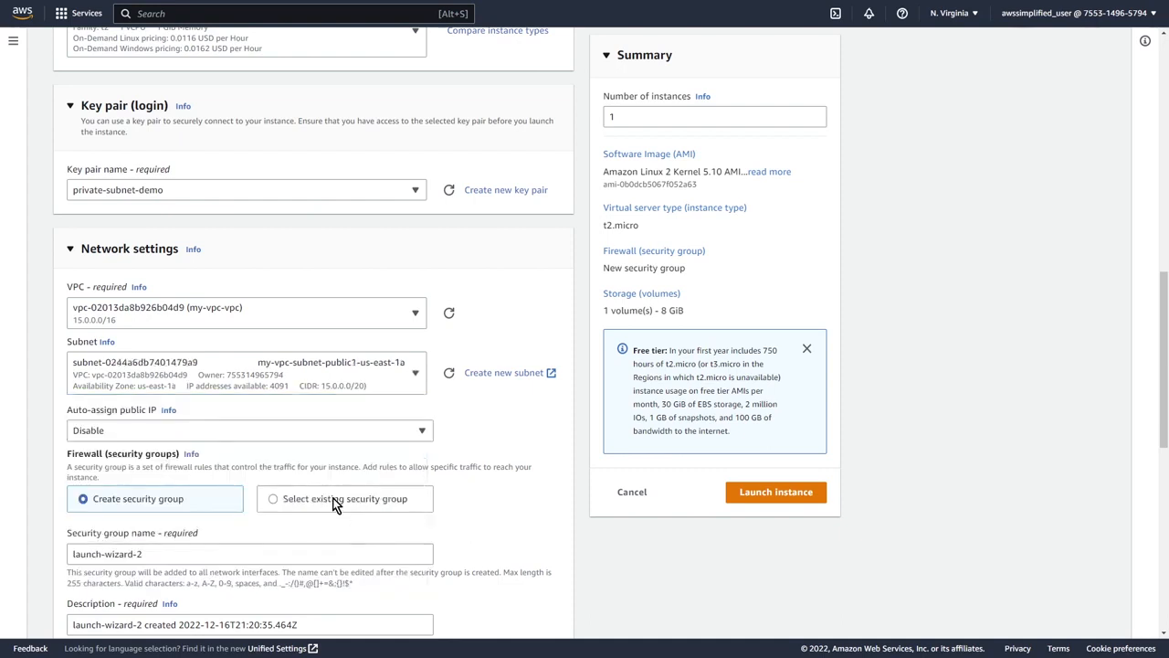
{"action": "left_click", "coordinate": [130, 432]}
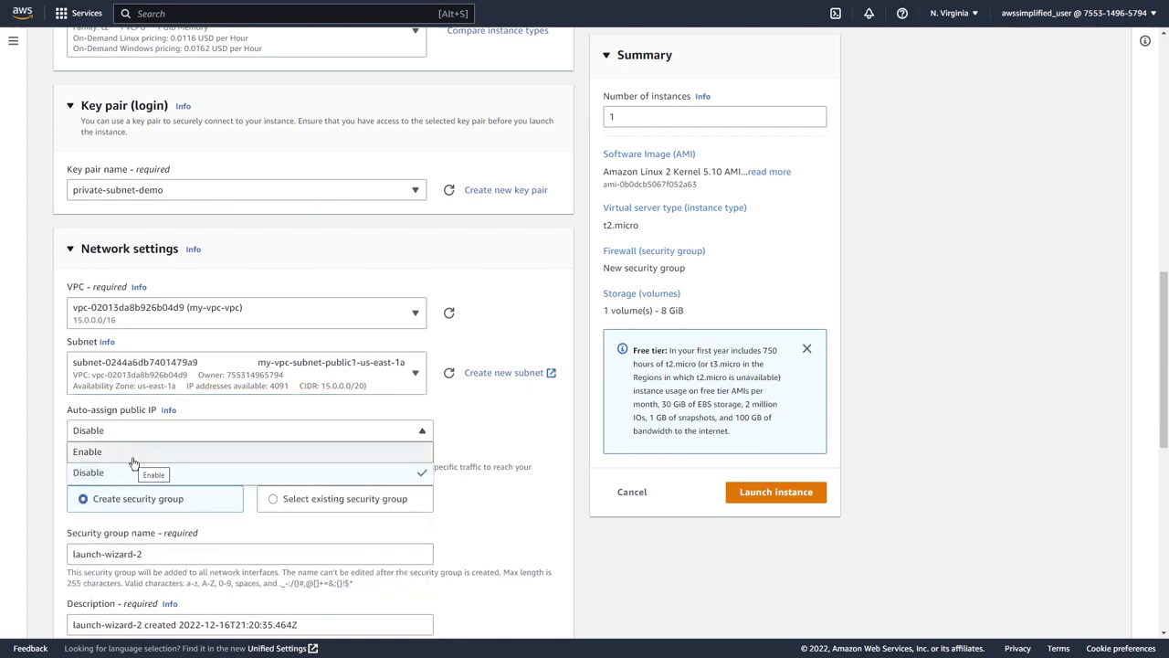
{"action": "left_click", "coordinate": [133, 460]}
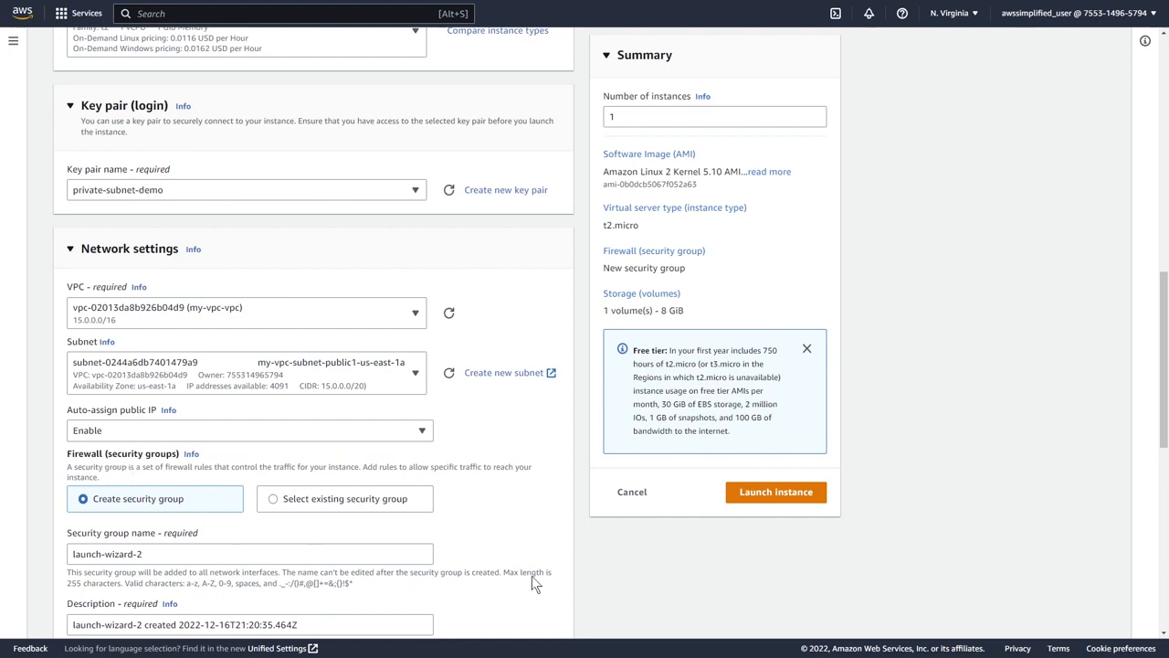
Review the new security group, keep its SSH rule's source type as Anywhere, and launch the instance.
{"action": "scroll", "coordinate": [531, 576], "scroll_direction": "down", "scroll_amount": 1}
{"action": "scroll", "coordinate": [534, 585], "scroll_direction": "down", "scroll_amount": 1}
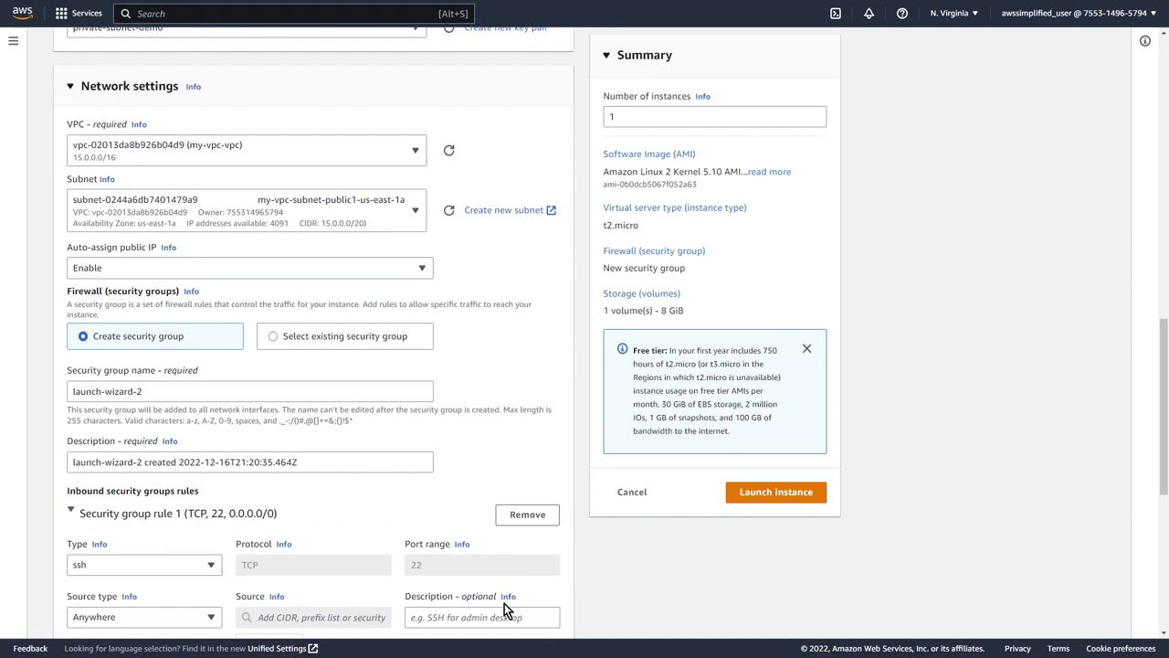
{"action": "scroll", "coordinate": [504, 603], "scroll_direction": "down", "scroll_amount": 1}
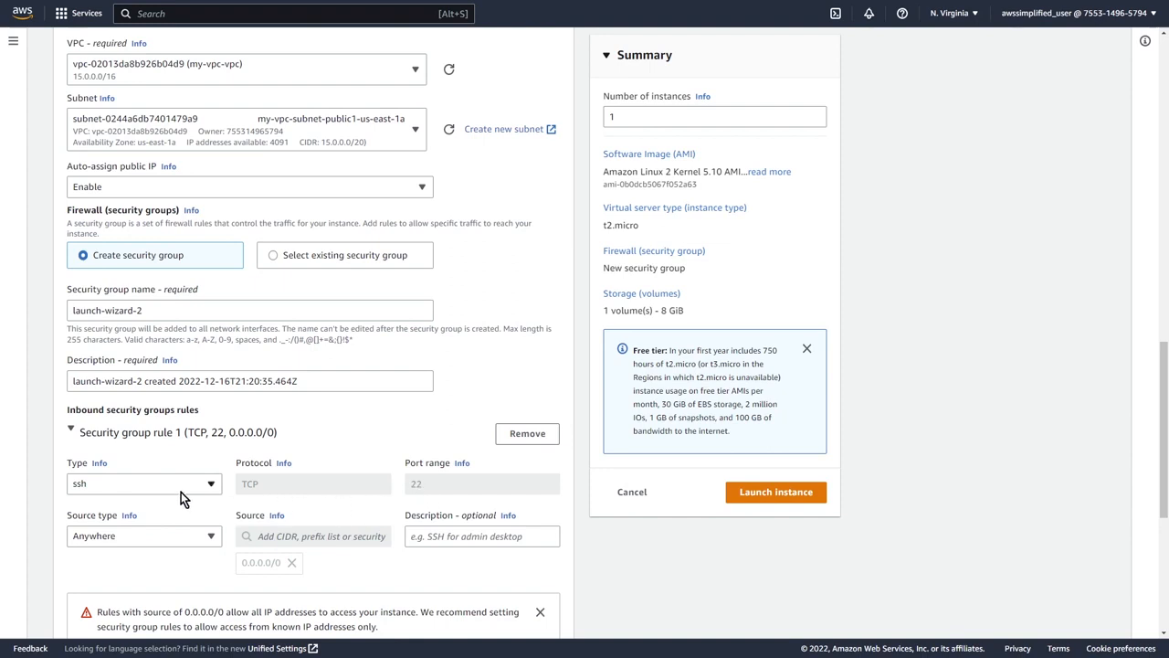
{"action": "left_click", "coordinate": [178, 536]}
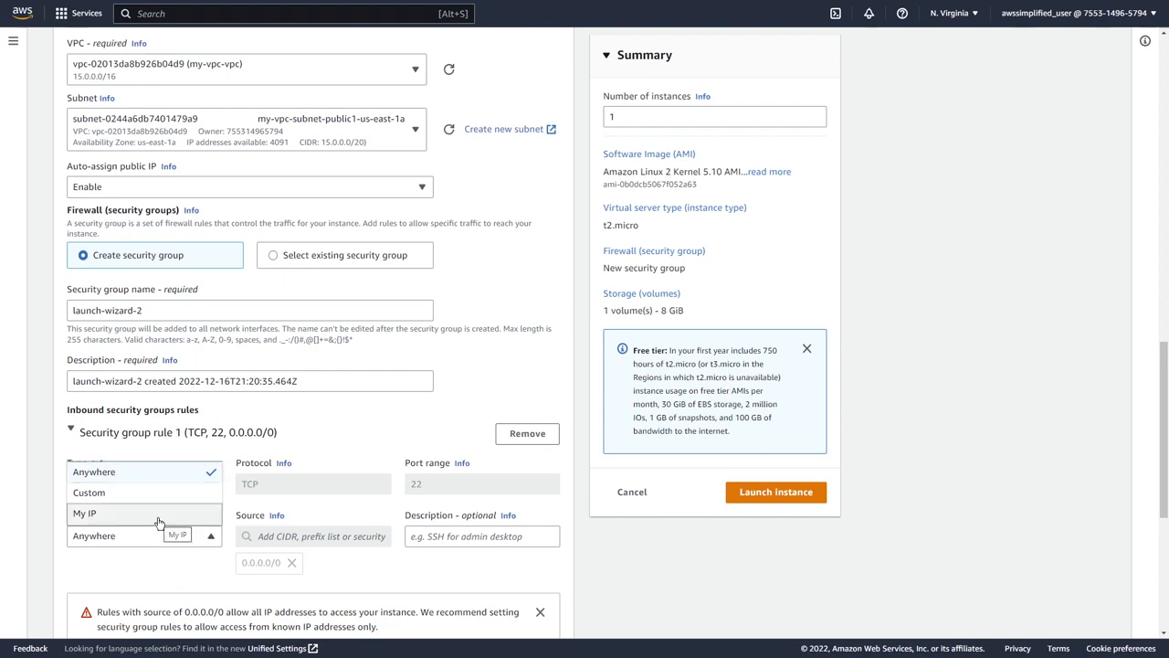
{"action": "left_click", "coordinate": [183, 542]}
{"action": "scroll", "coordinate": [236, 618], "scroll_direction": "down", "scroll_amount": 2}
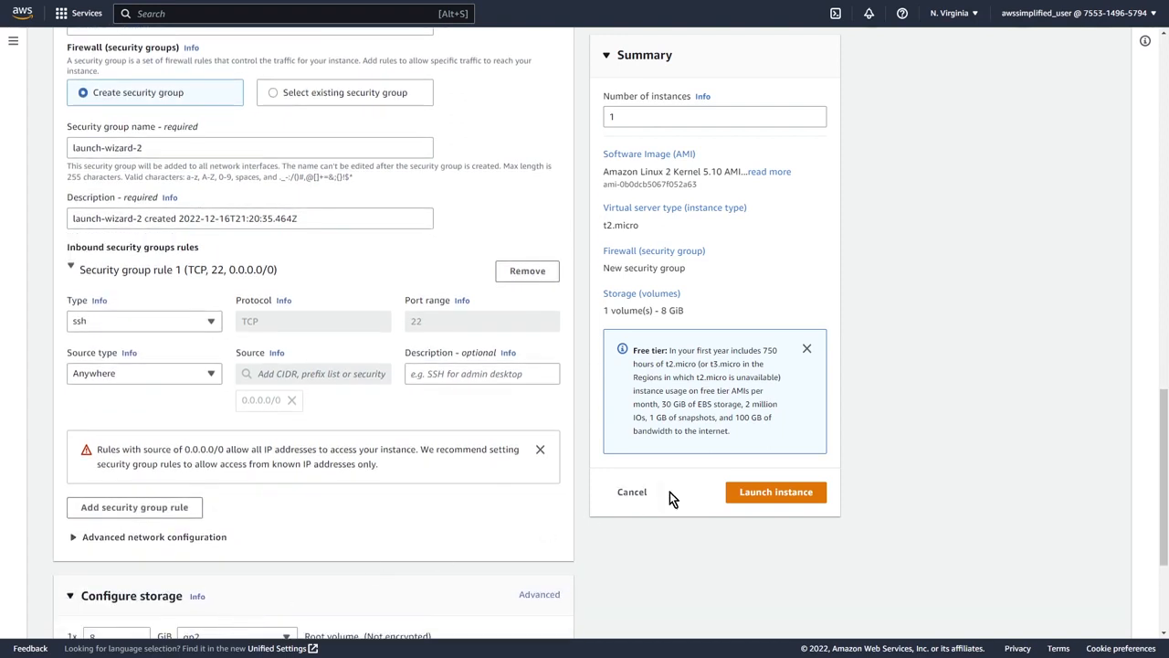
{"action": "left_click", "coordinate": [756, 493]}
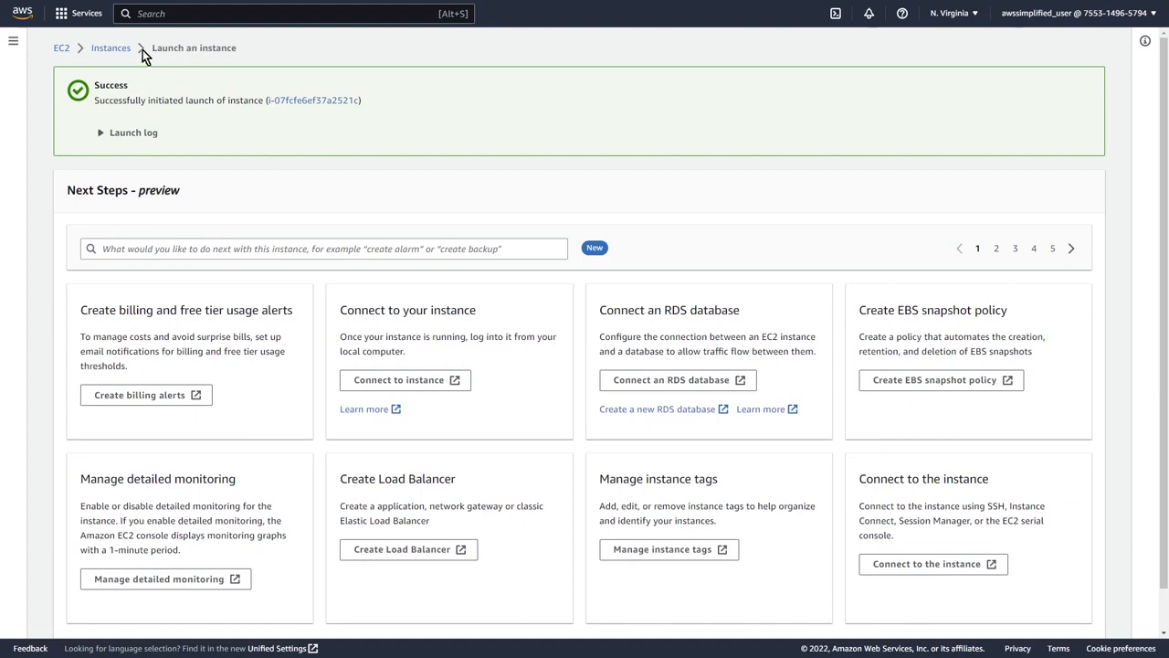
Go to the instances list, select the asdfg instance, and examine its IP addresses, VPC and subnet in the details.
{"action": "left_click", "coordinate": [114, 48]}
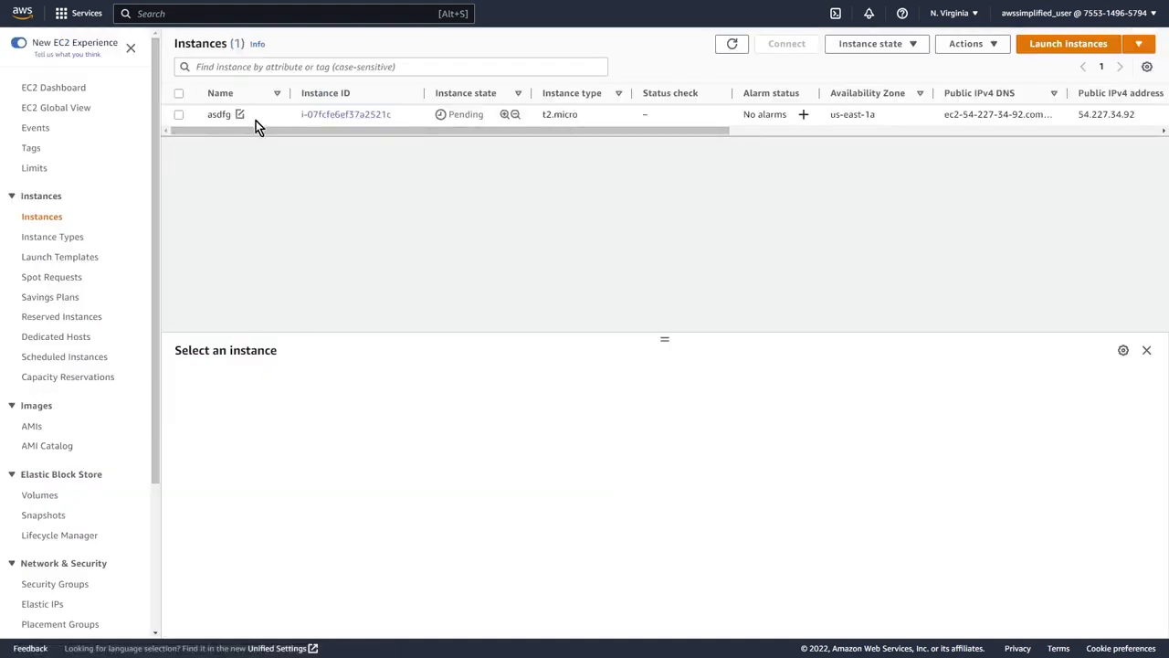
{"action": "left_click", "coordinate": [177, 114]}
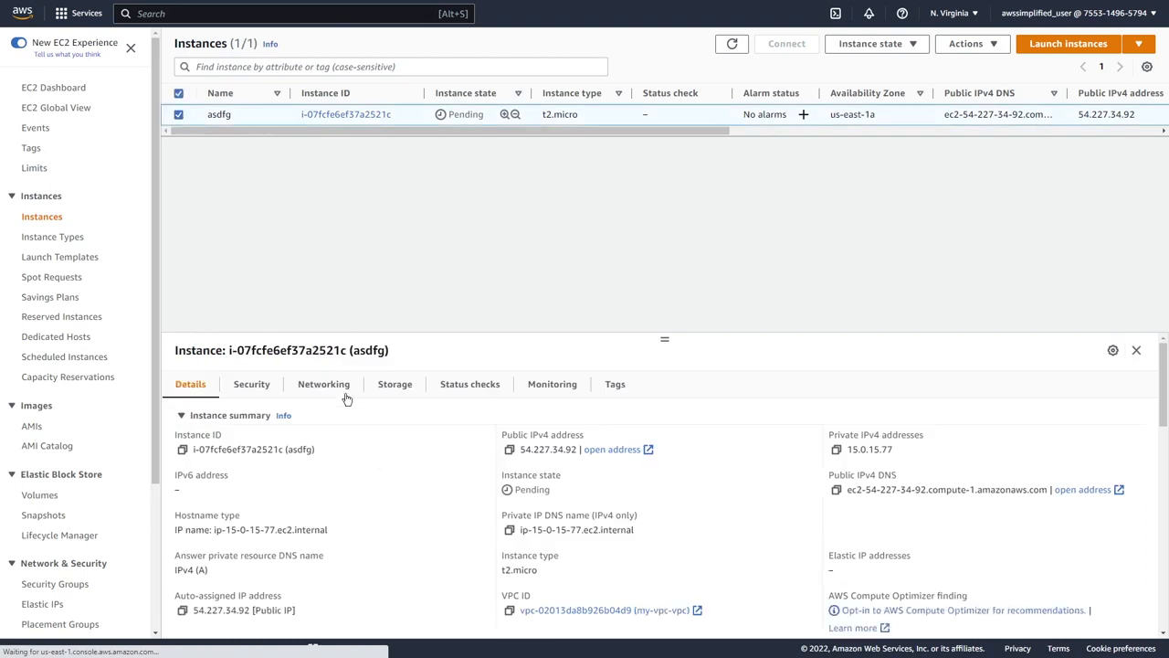
{"action": "scroll", "coordinate": [672, 594], "scroll_direction": "down", "scroll_amount": 1}
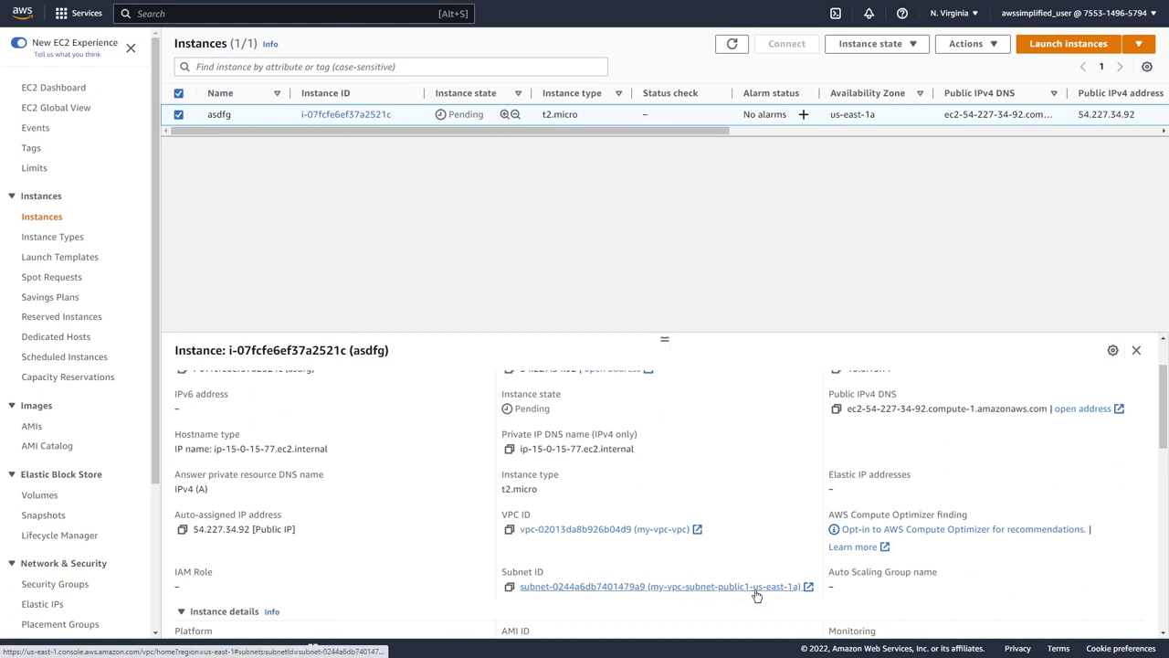
{"action": "scroll", "coordinate": [567, 557], "scroll_direction": "up", "scroll_amount": 2}
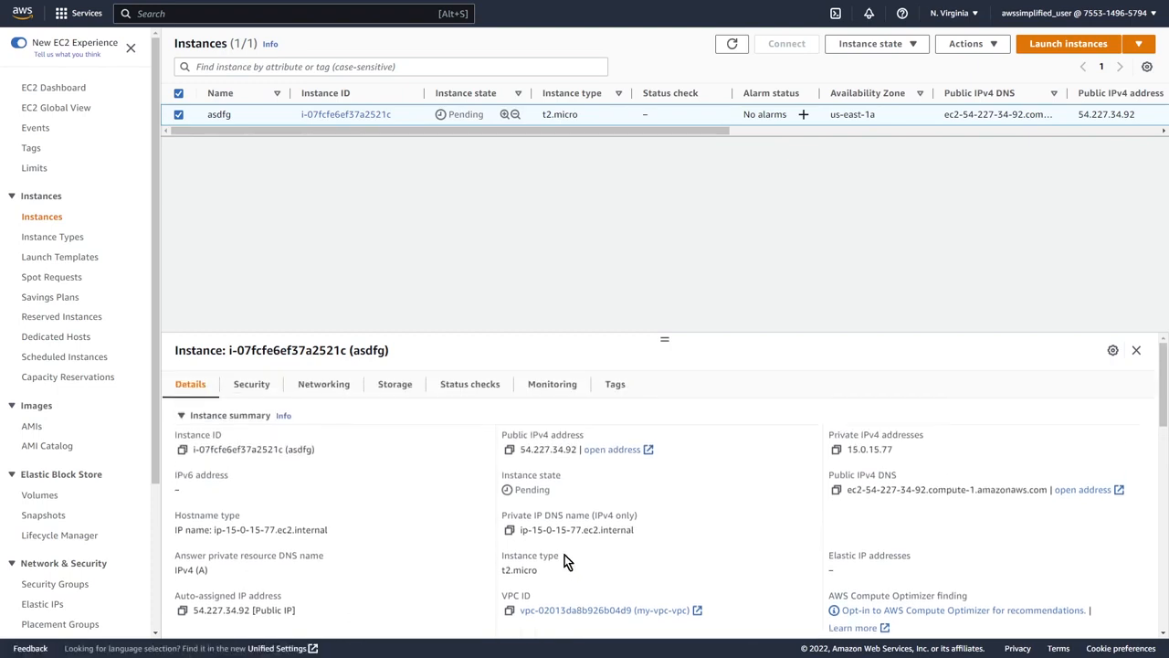